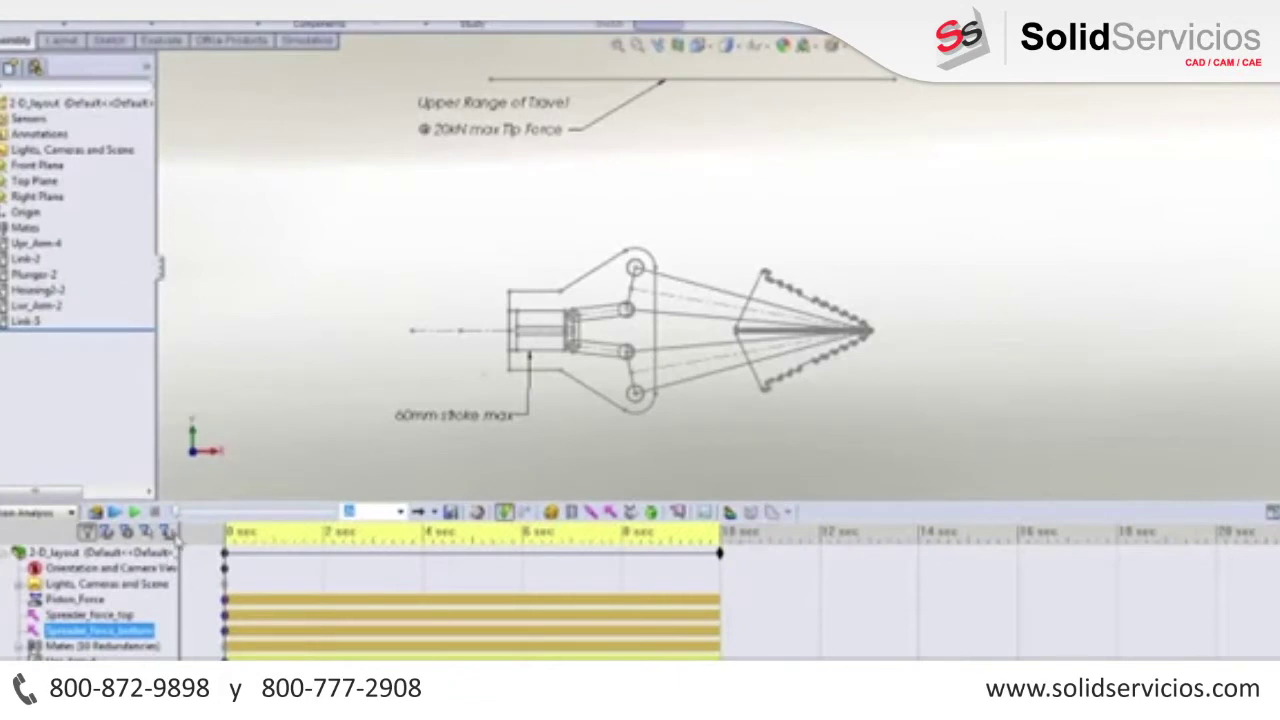
Examine where the piston force and the top and bottom spreader forces act on the 2D layout, and play its motion study from the start.
click(170, 554)
click(88, 600)
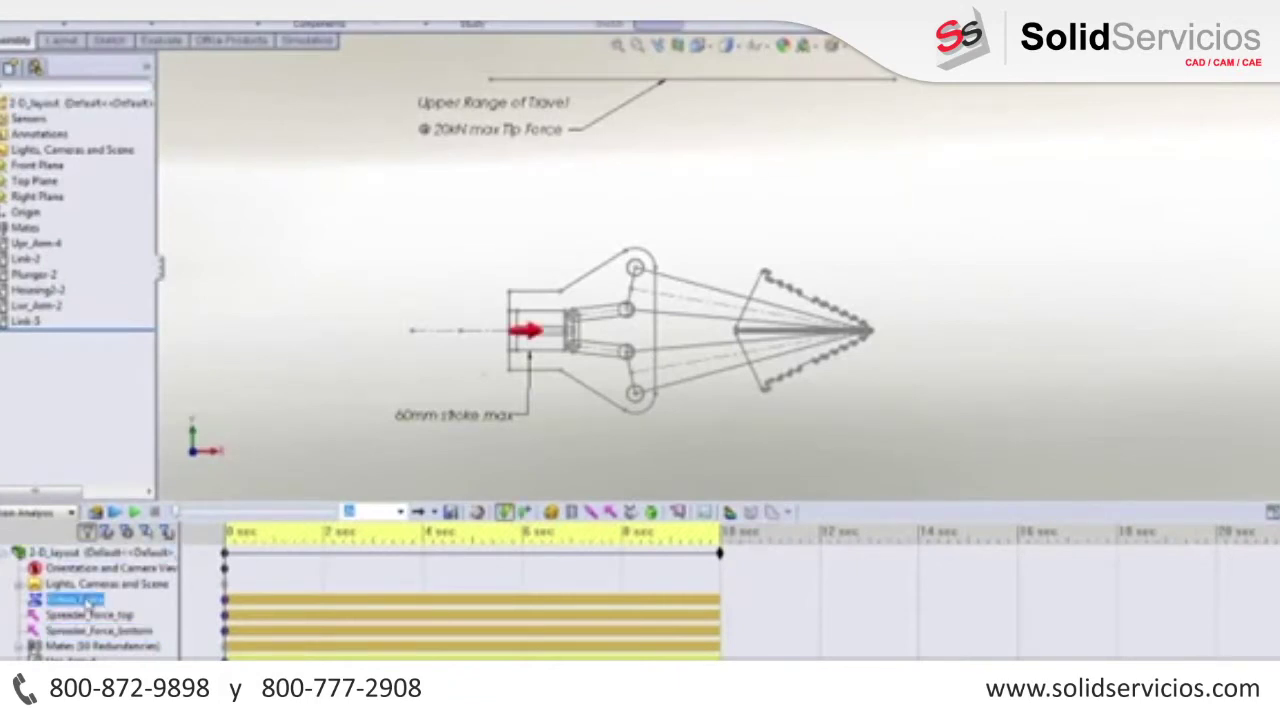
click(98, 615)
click(107, 630)
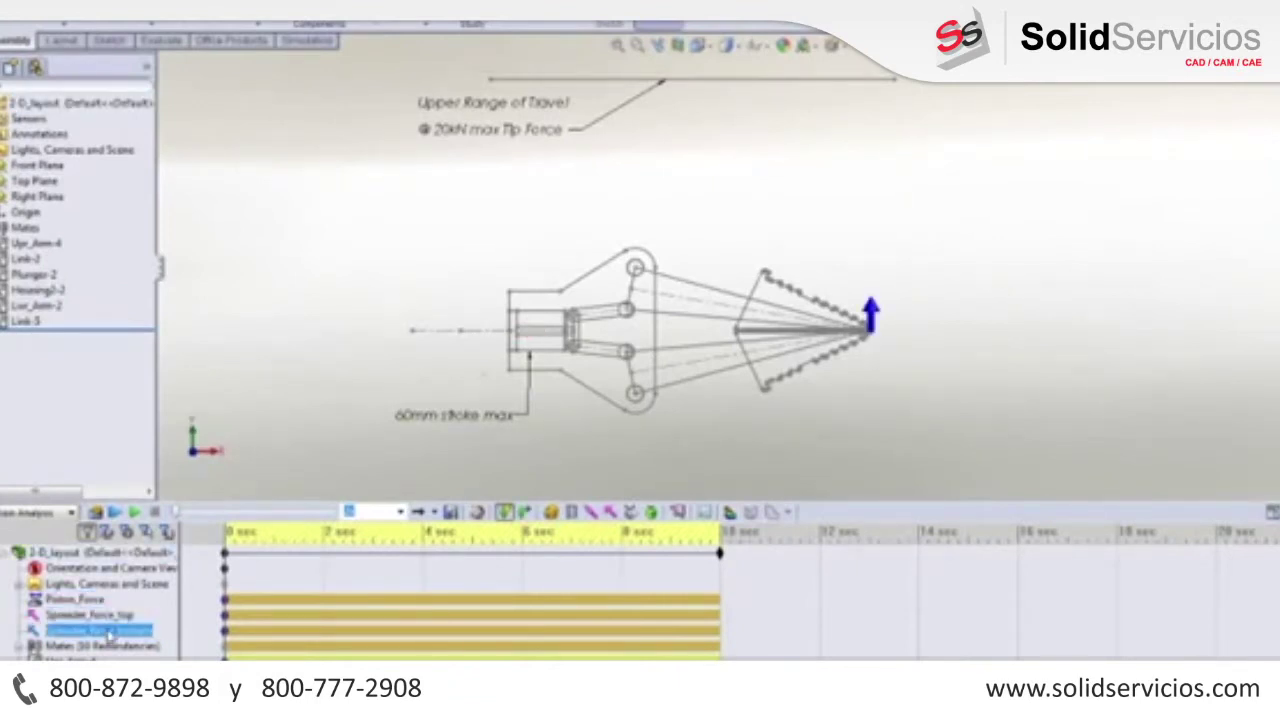
click(116, 511)
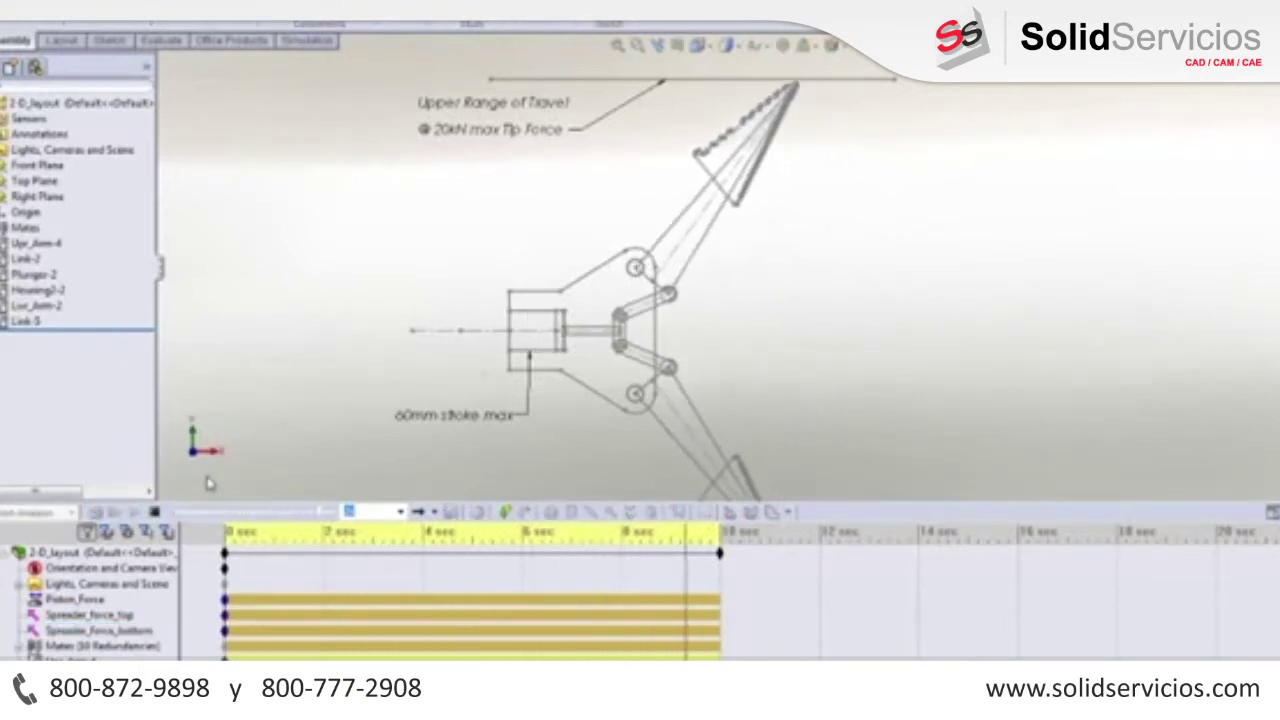
Show the stored result plot of the 2D layout's motion study and replay the motion from the start.
click(119, 645)
click(205, 658)
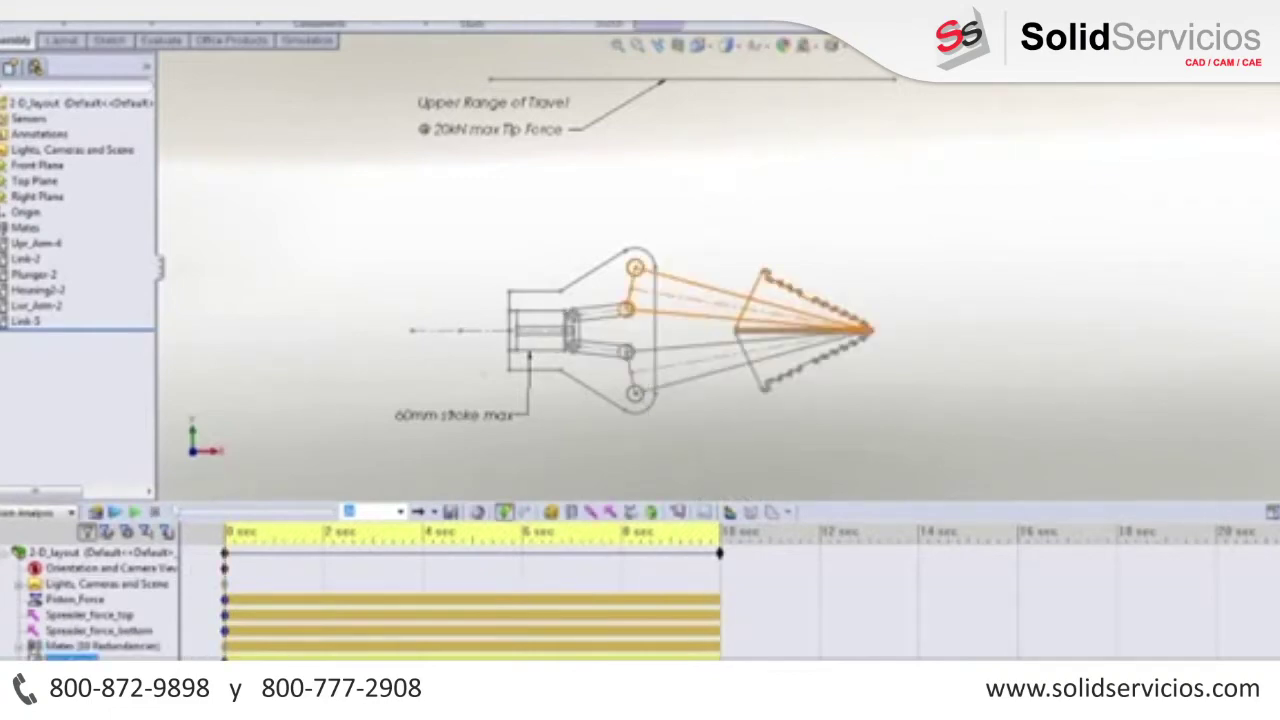
scroll(100, 600, down, 1)
right_click(86, 690)
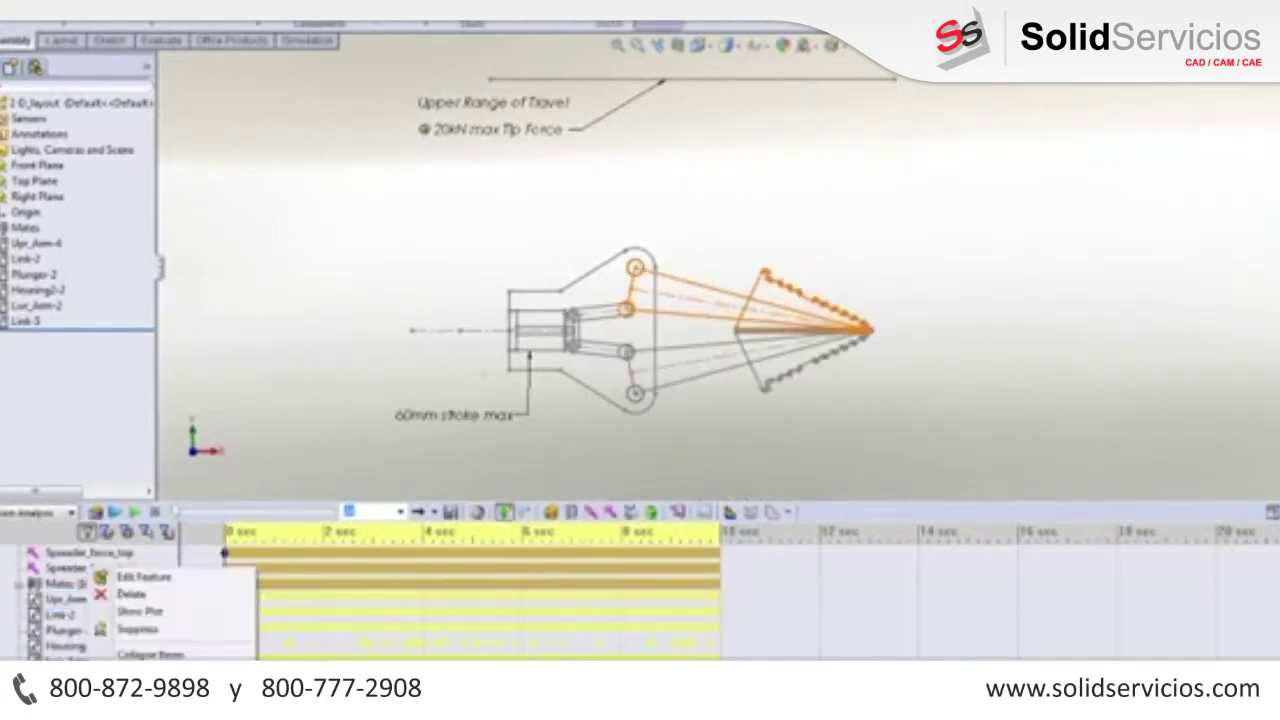
click(131, 612)
click(115, 511)
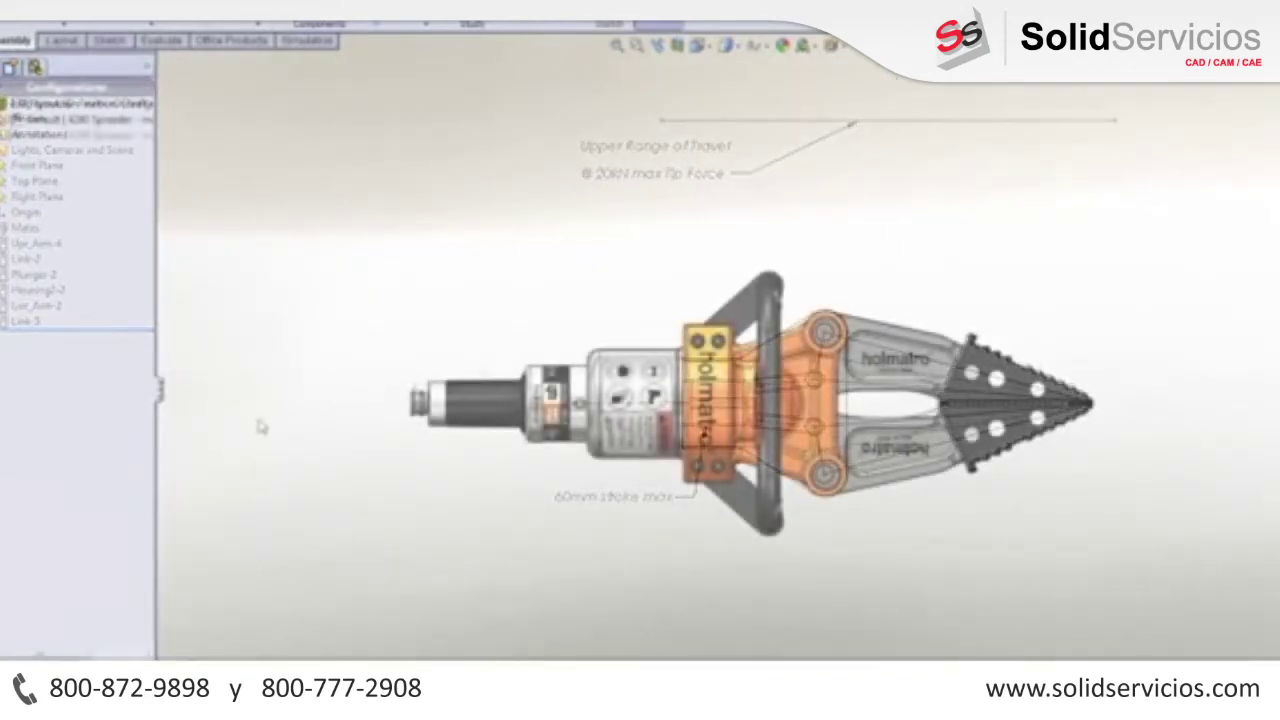
Apply a saved view orientation to the spreader assembly and activate its Motion configuration.
key(space)
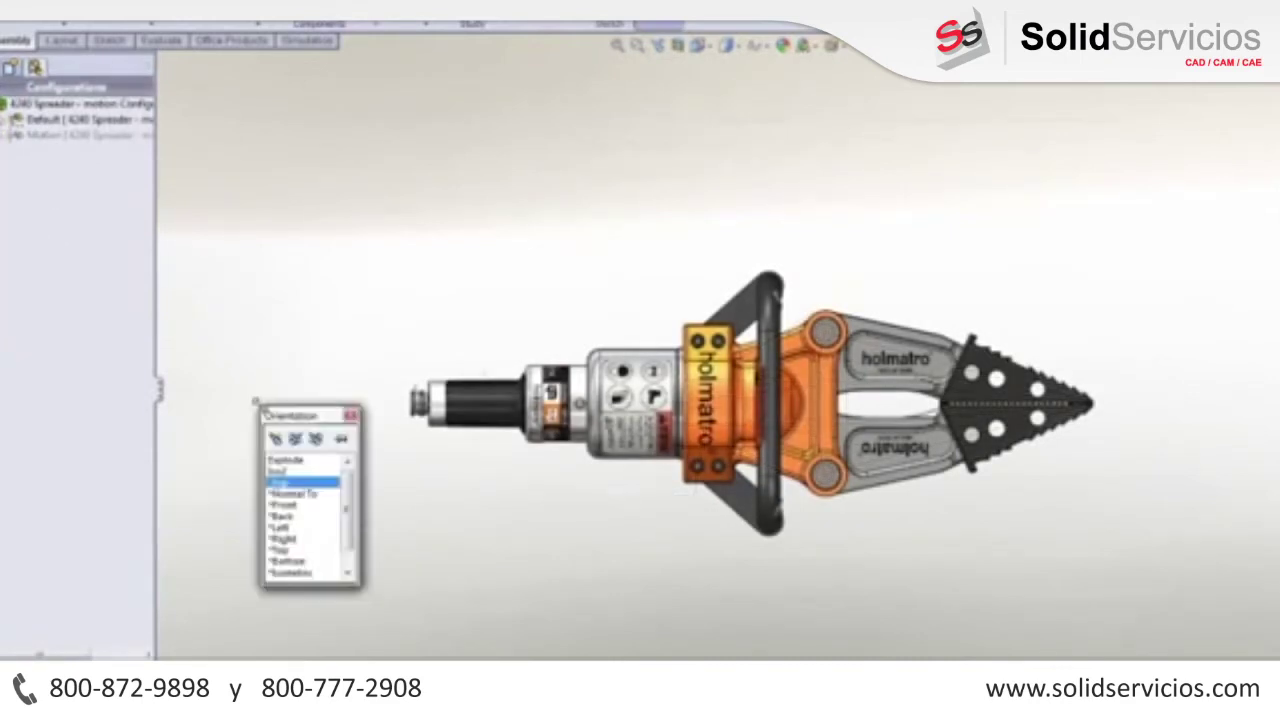
click(281, 481)
double_click(60, 134)
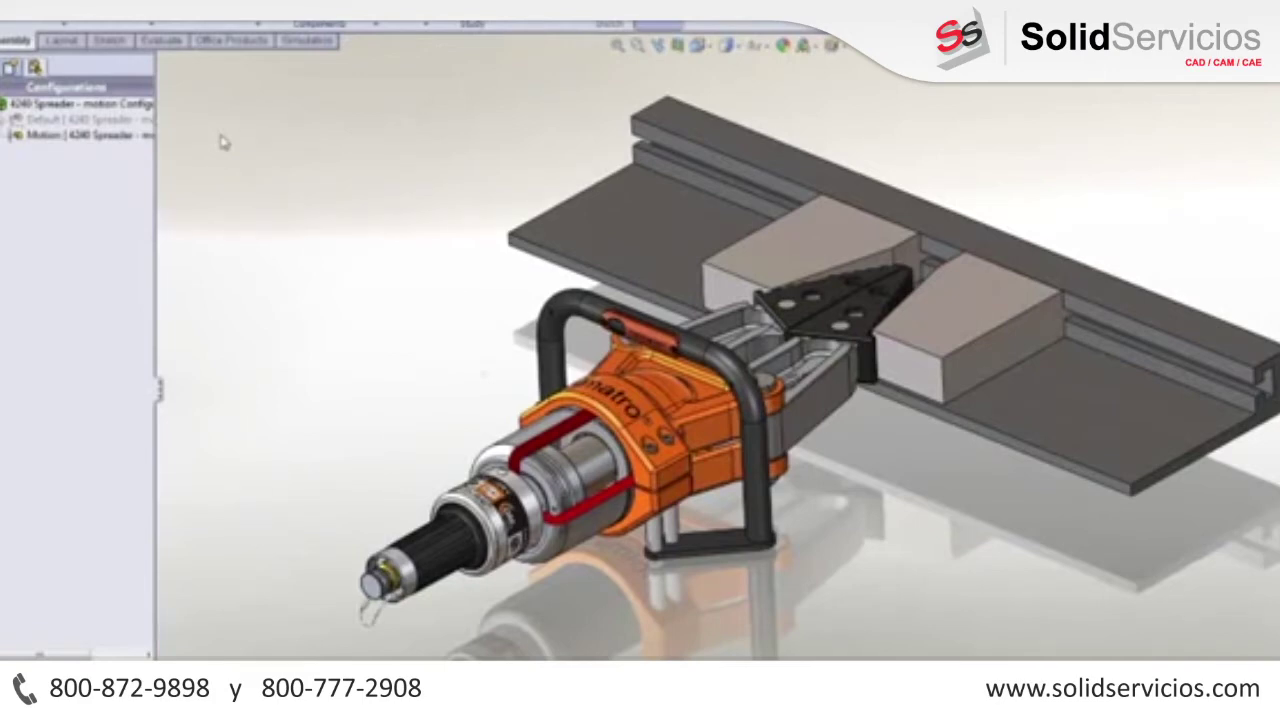
click(2, 67)
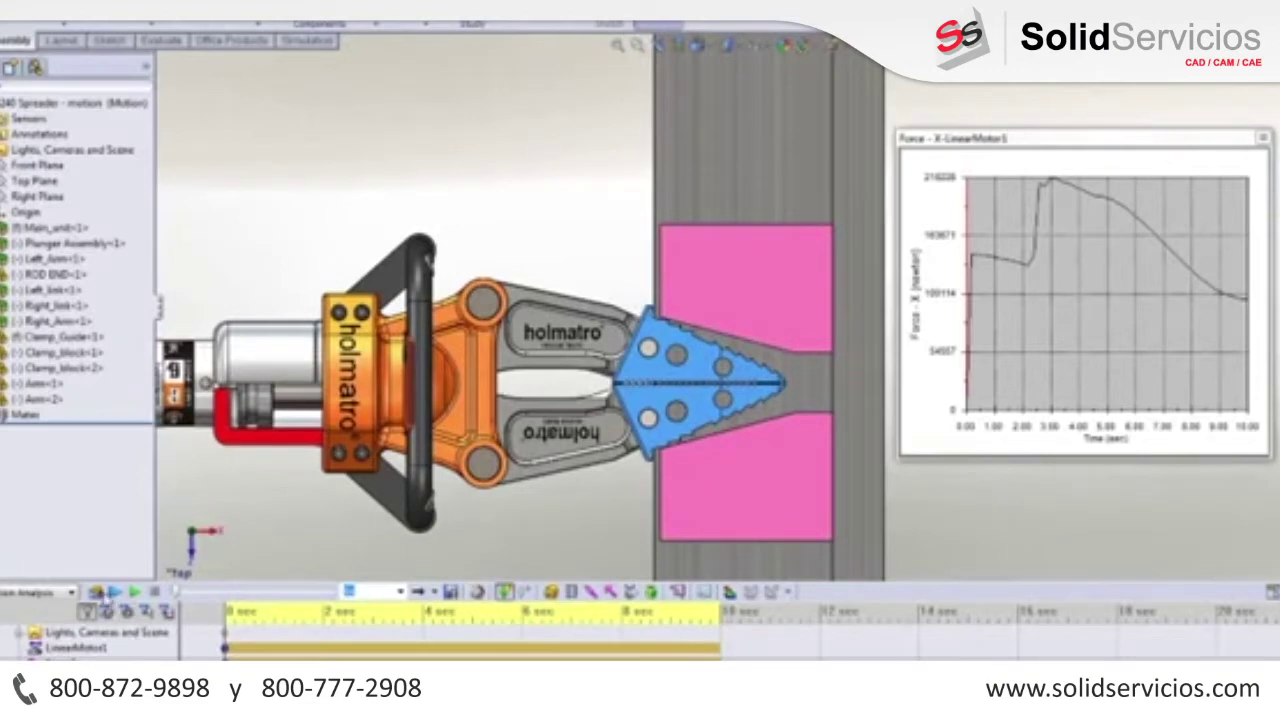
Play the spreader's motion study and examine the jaw position at the linear motor's peak force on the plot.
click(113, 592)
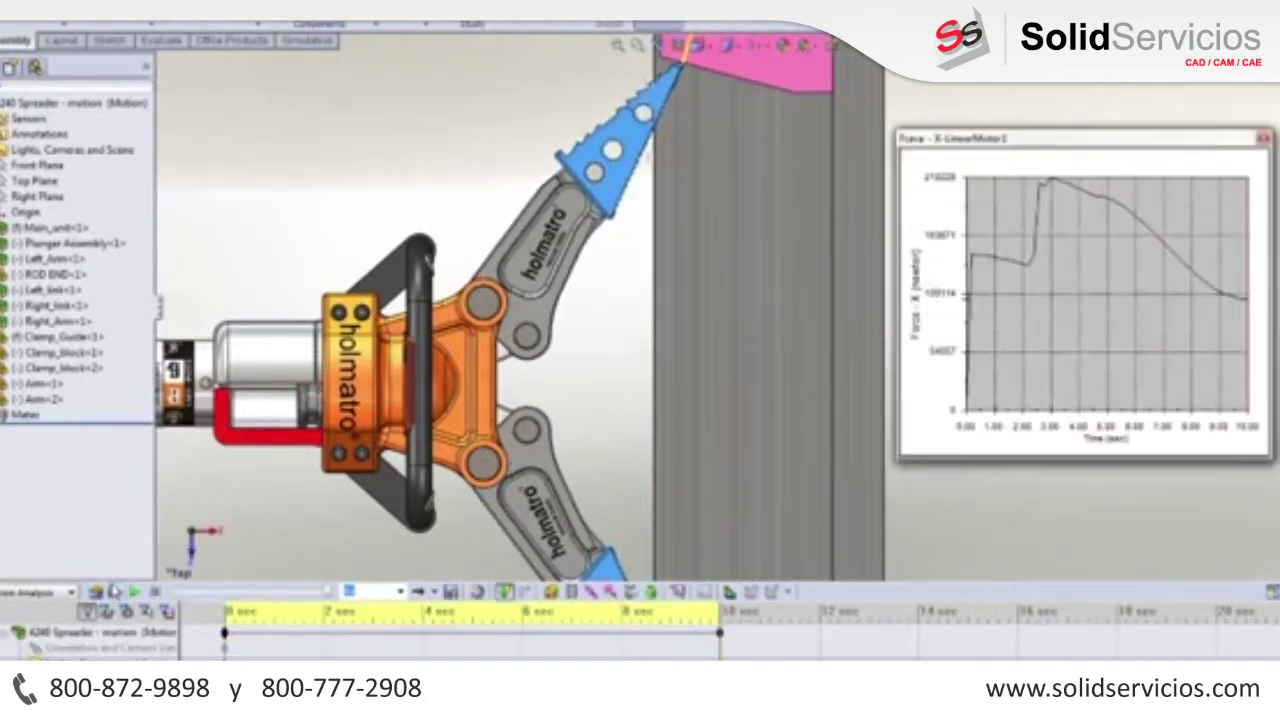
click(100, 632)
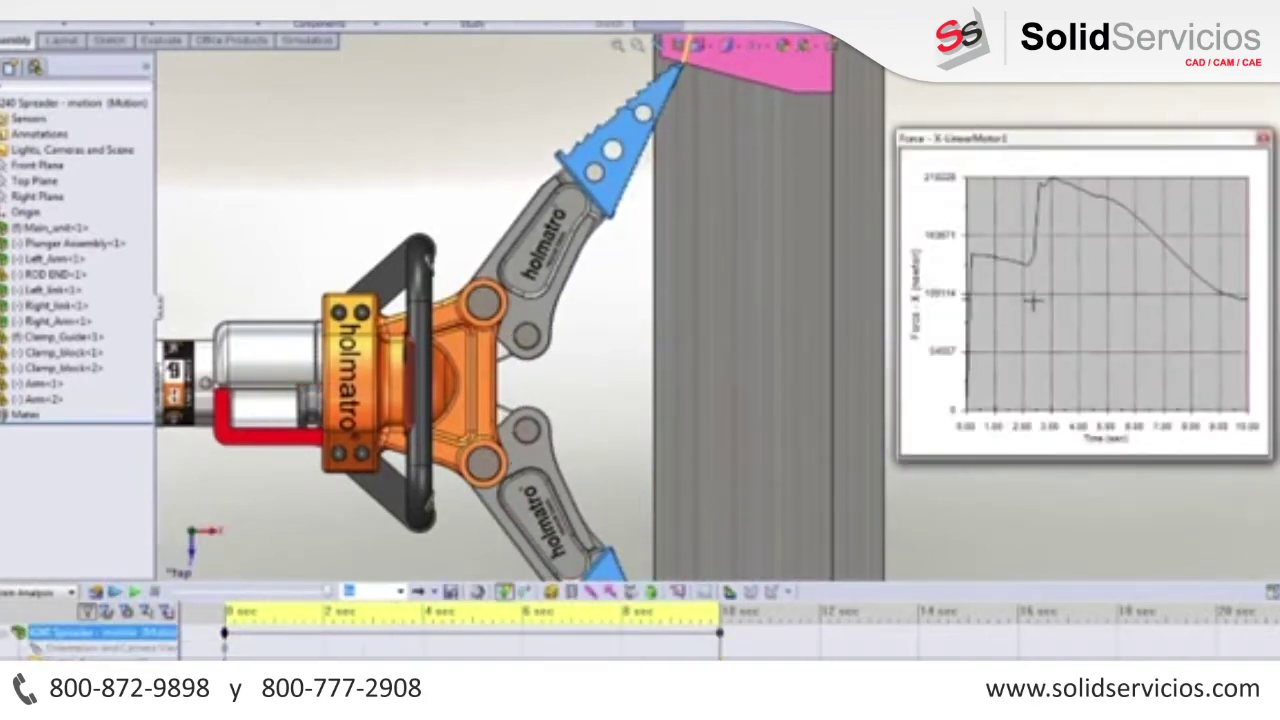
click(1057, 259)
click(1055, 263)
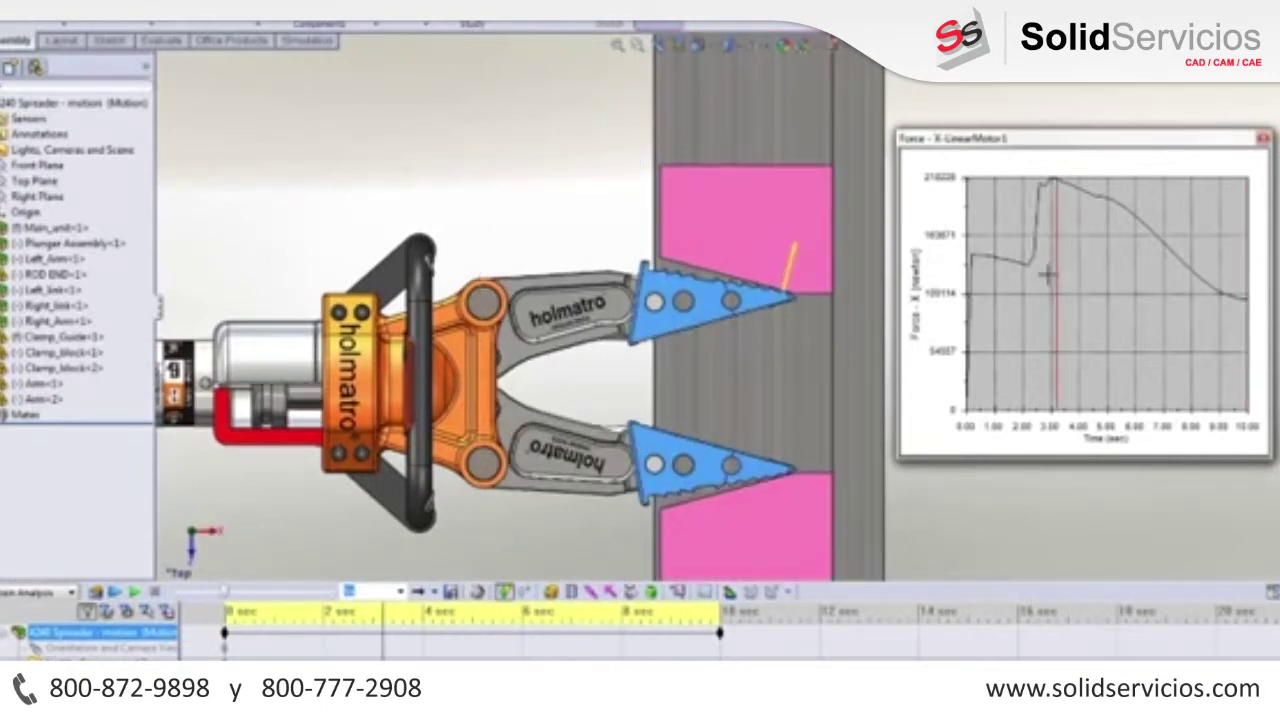
click(1048, 275)
Return the motion study to 0 seconds and set up a stress simulation of the upper arm for the range 0 to 10 s.
click(338, 652)
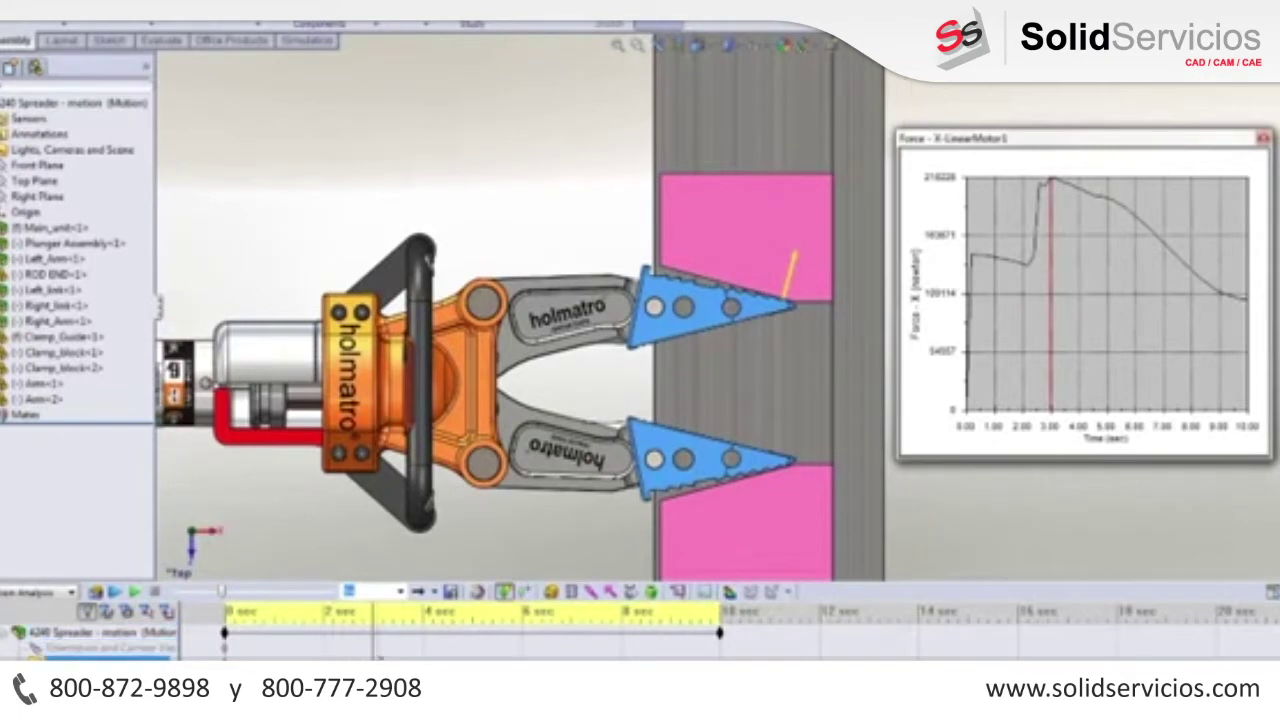
drag(372, 656, 224, 656)
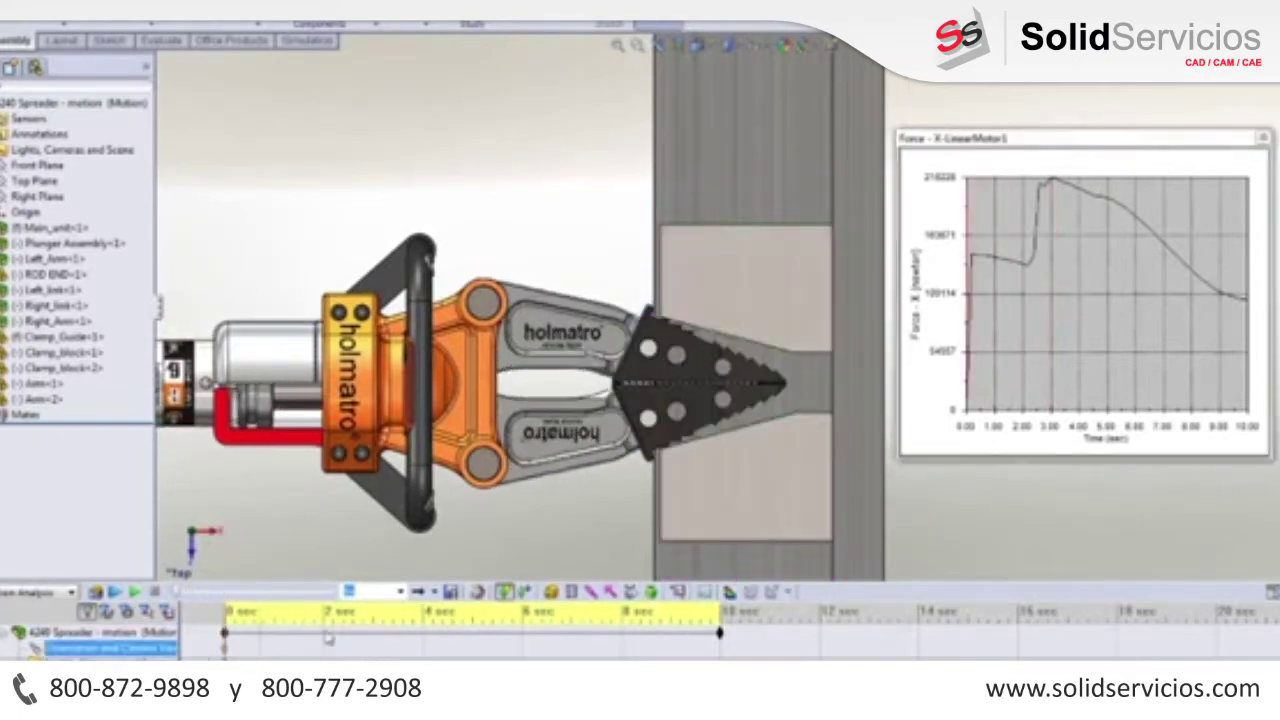
click(729, 592)
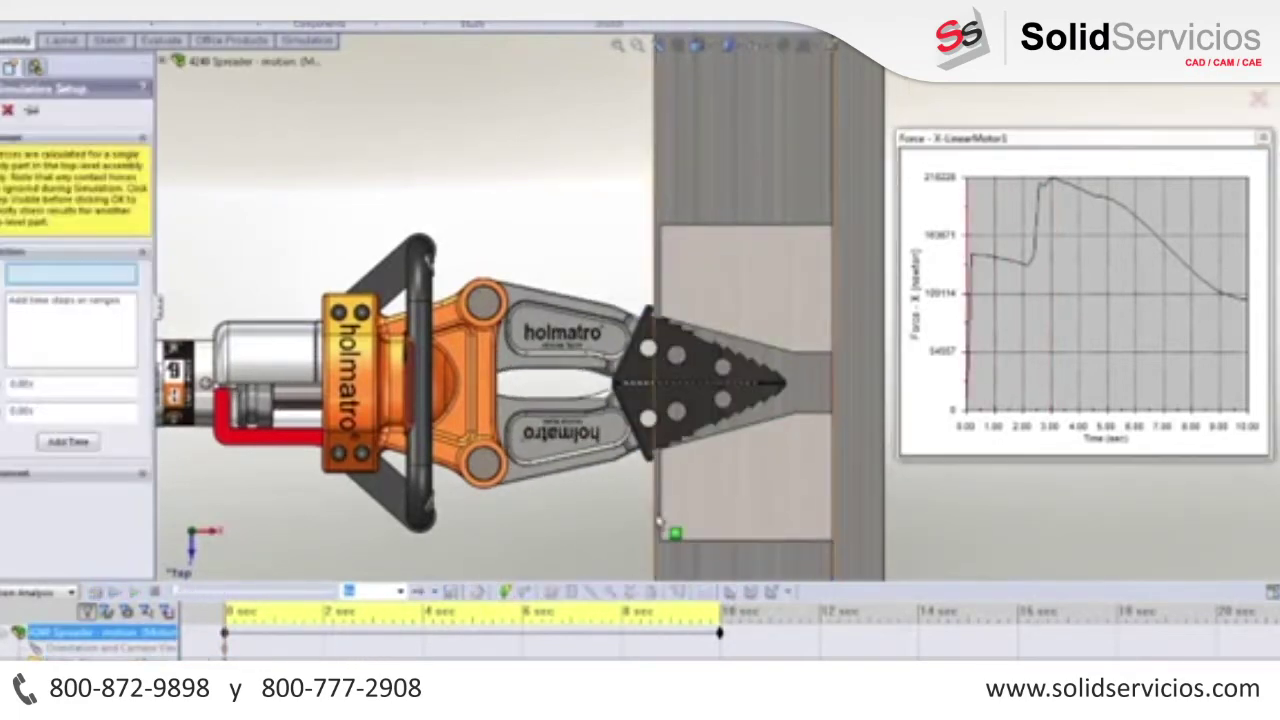
click(566, 340)
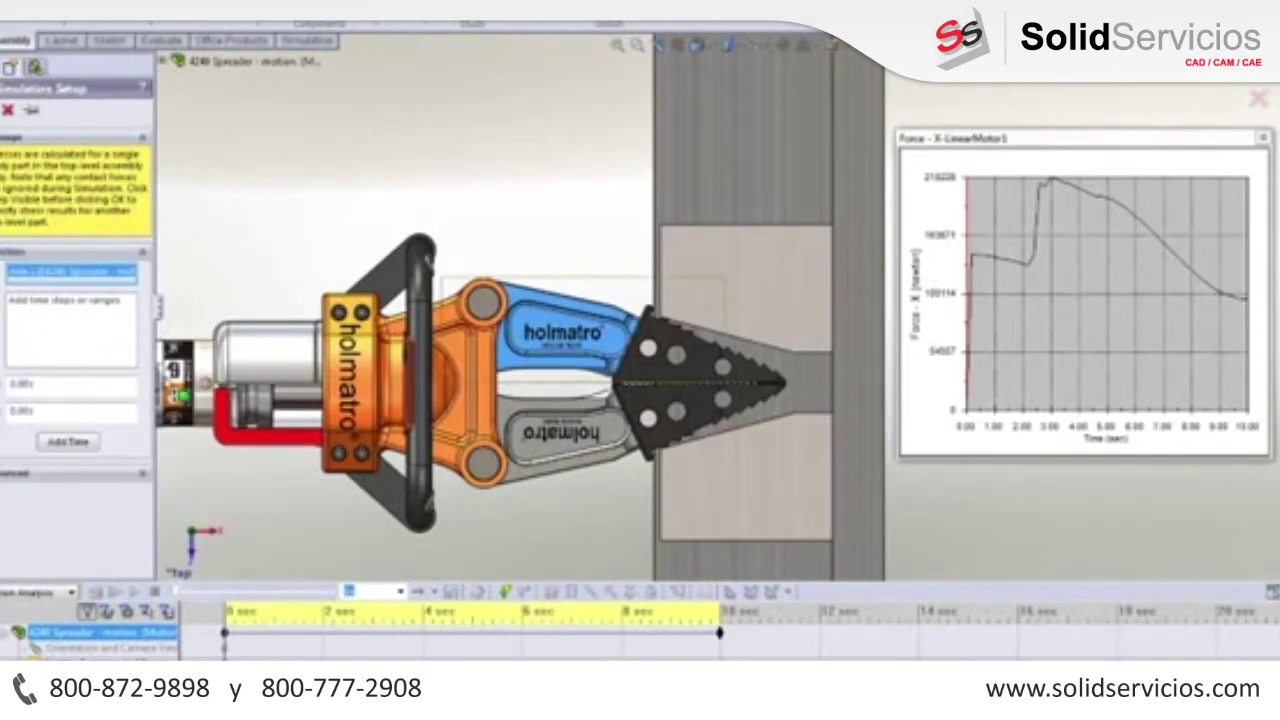
double_click(53, 411)
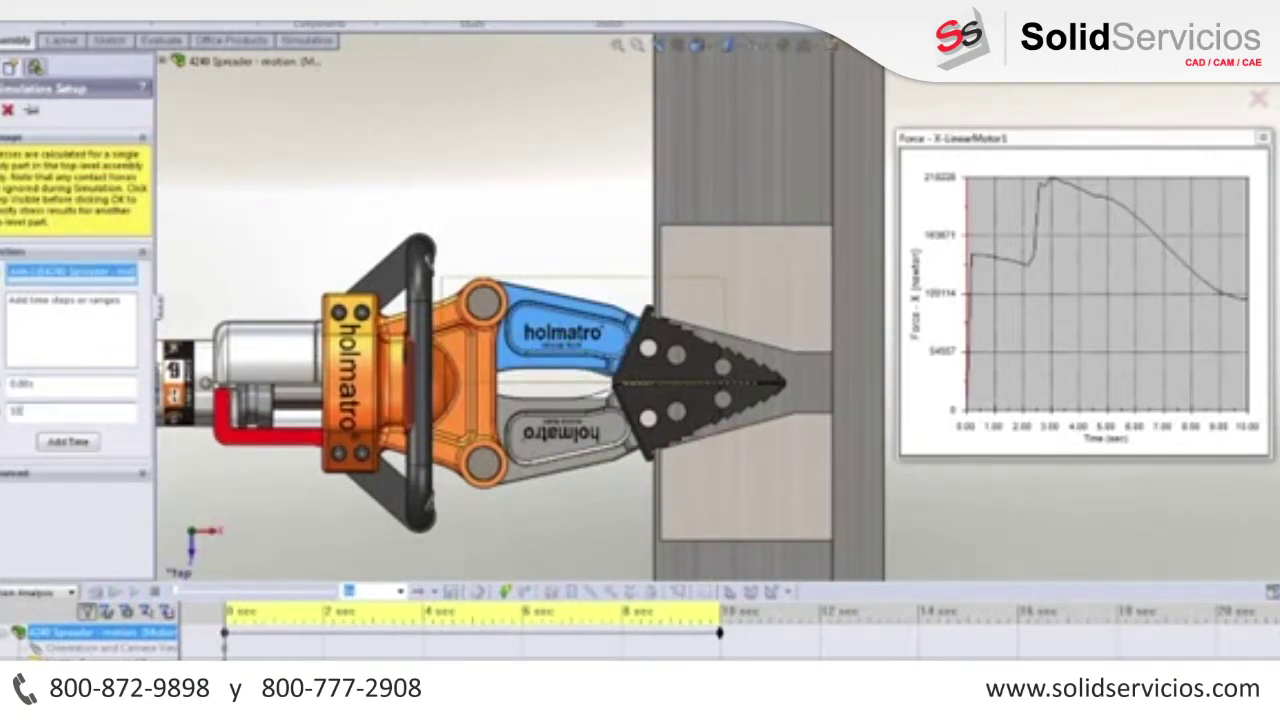
text(10)
click(86, 450)
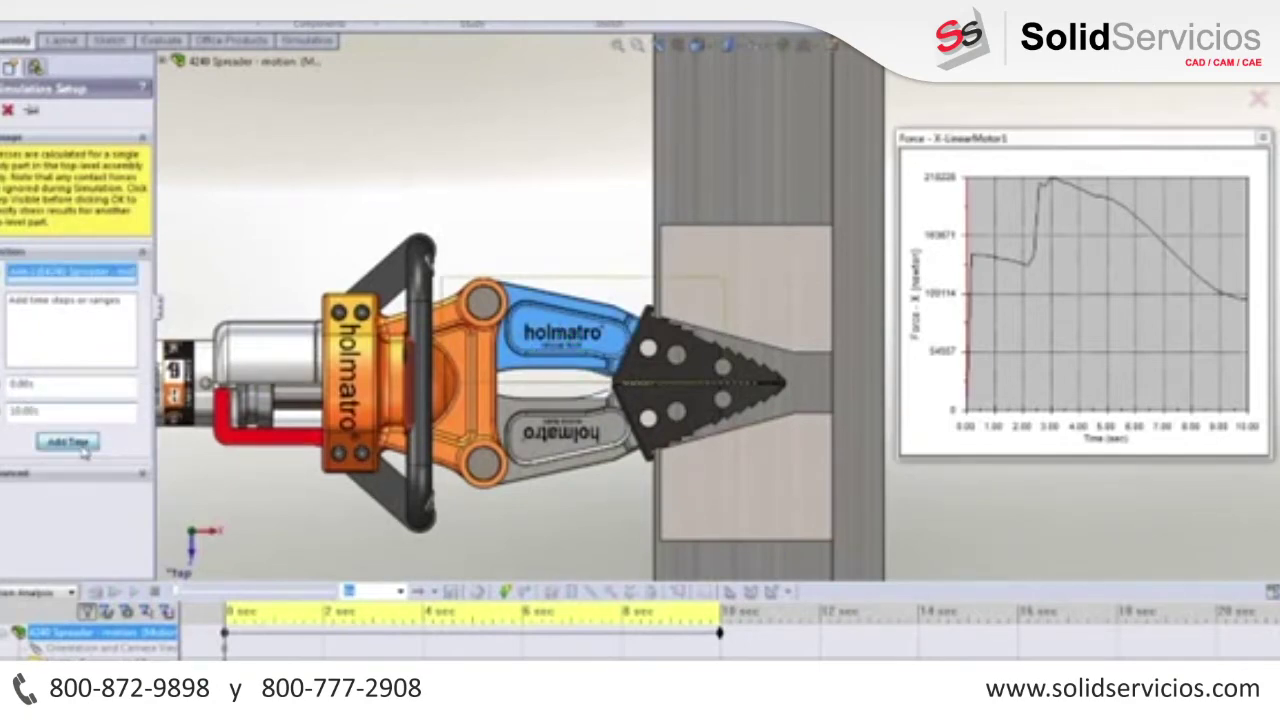
Check the mesh on the selected arm and accept the simulation setup for the stress results.
click(141, 473)
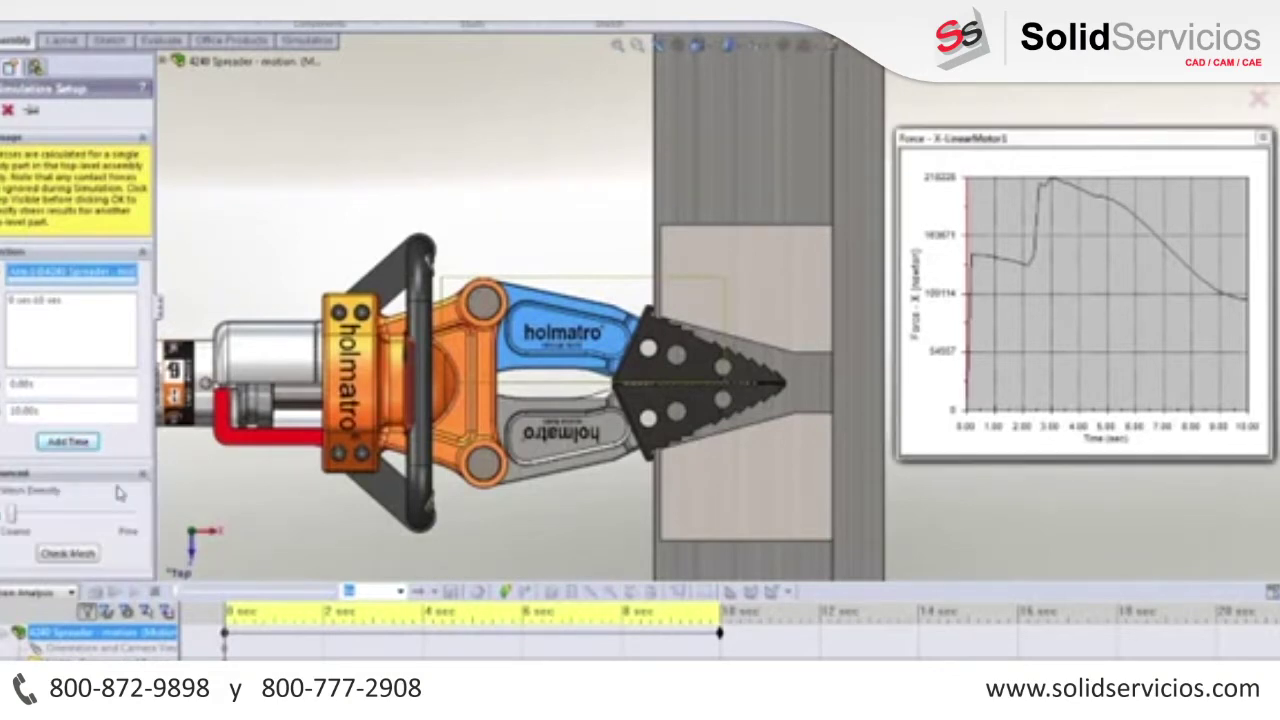
click(56, 554)
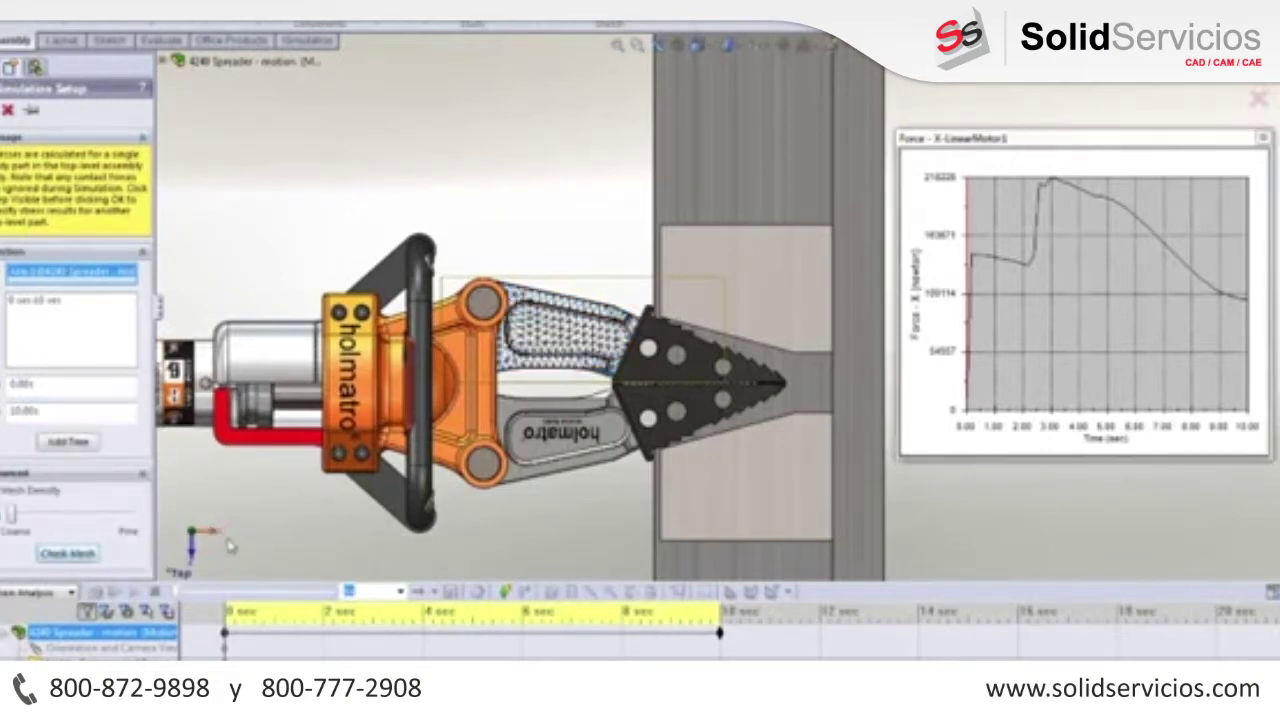
click(2, 110)
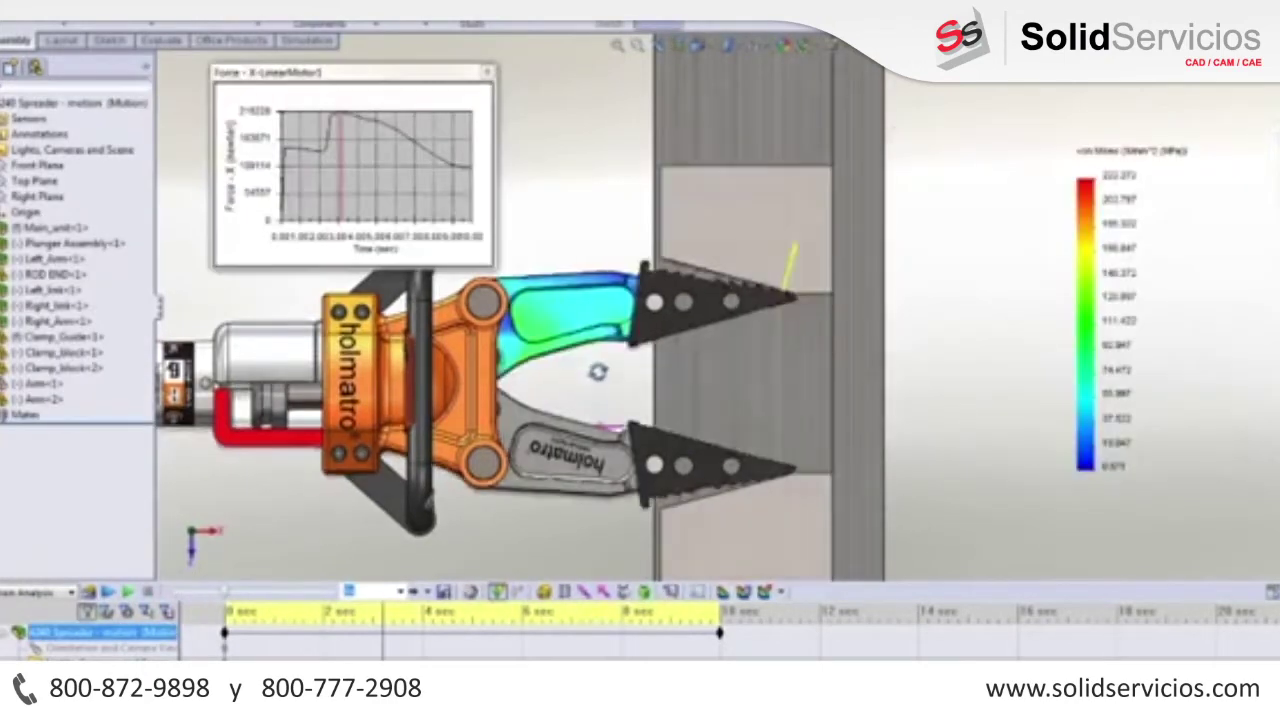
middle_drag(530, 150, 522, 226)
scroll(697, 484, down, 4)
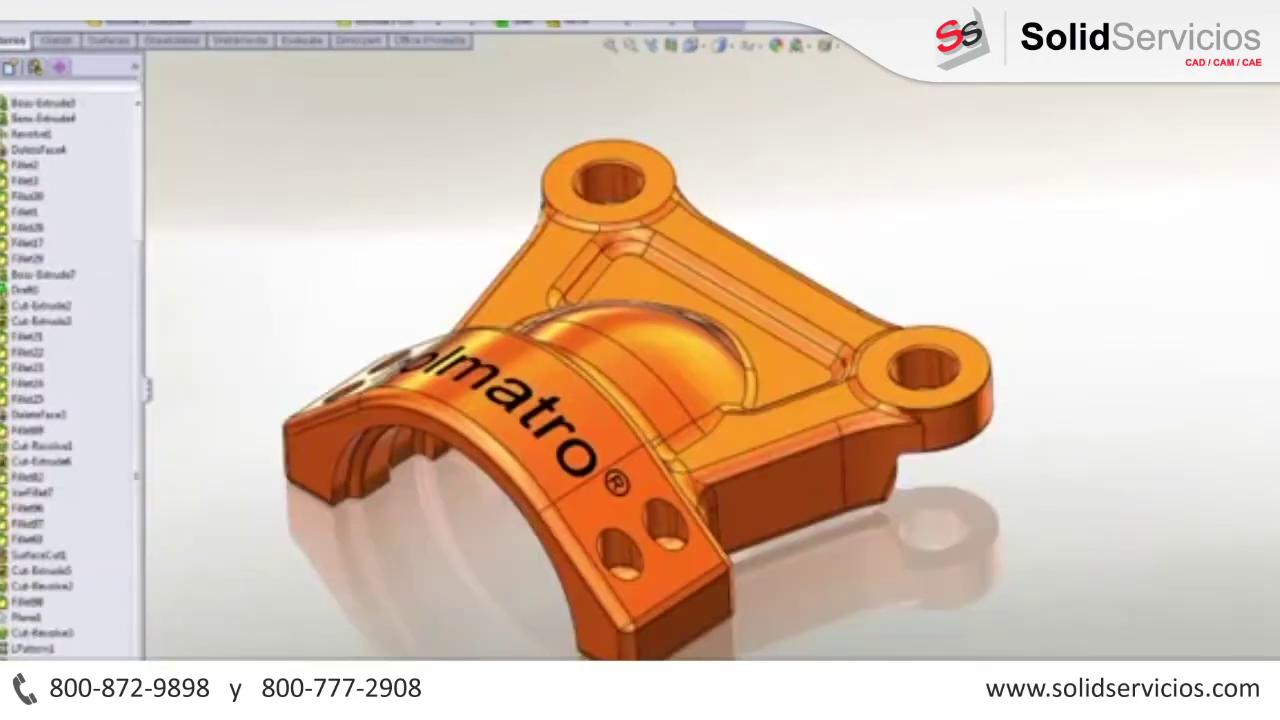
Start a SimulationXpress study on the yoke half and proceed to its fixtures stage.
click(236, 14)
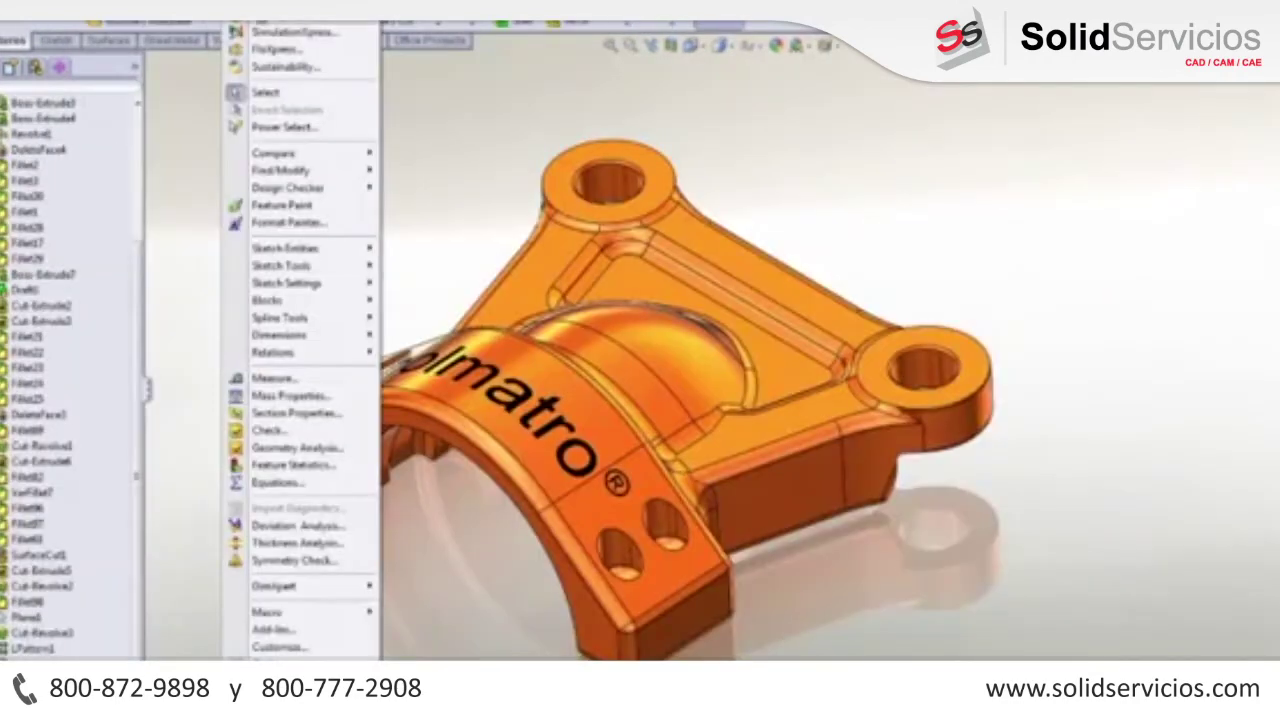
click(290, 32)
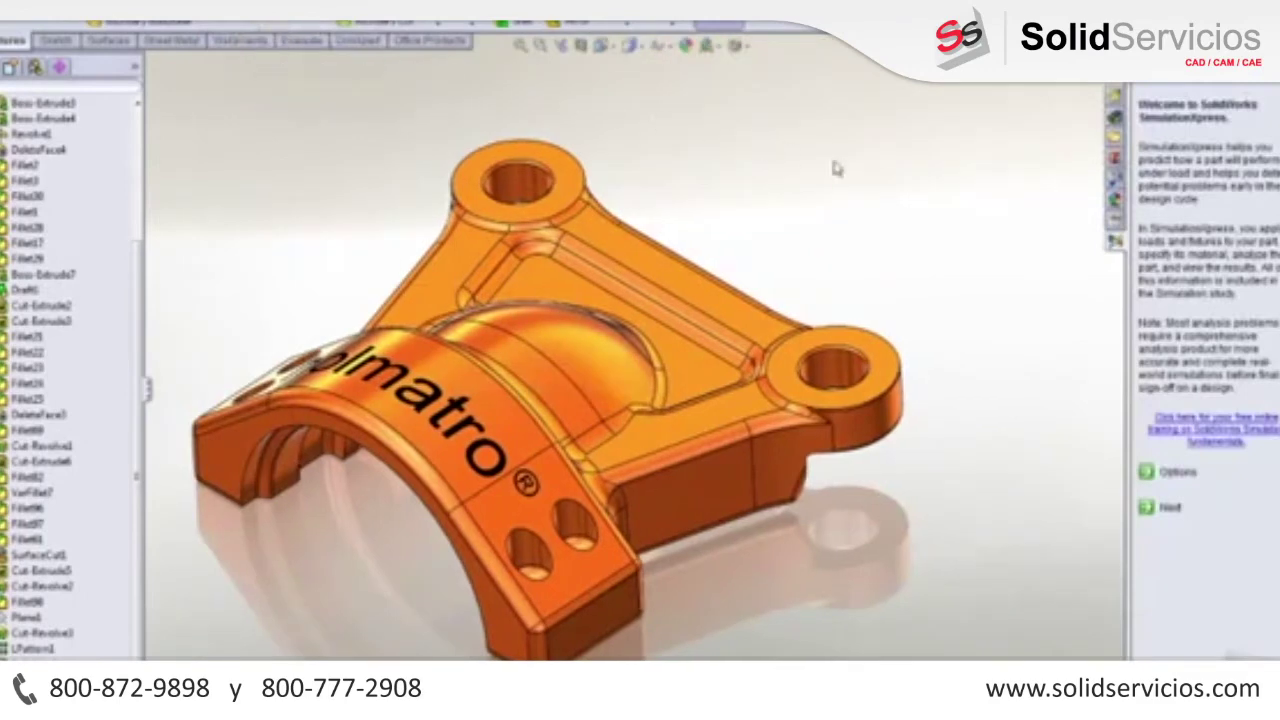
click(1170, 509)
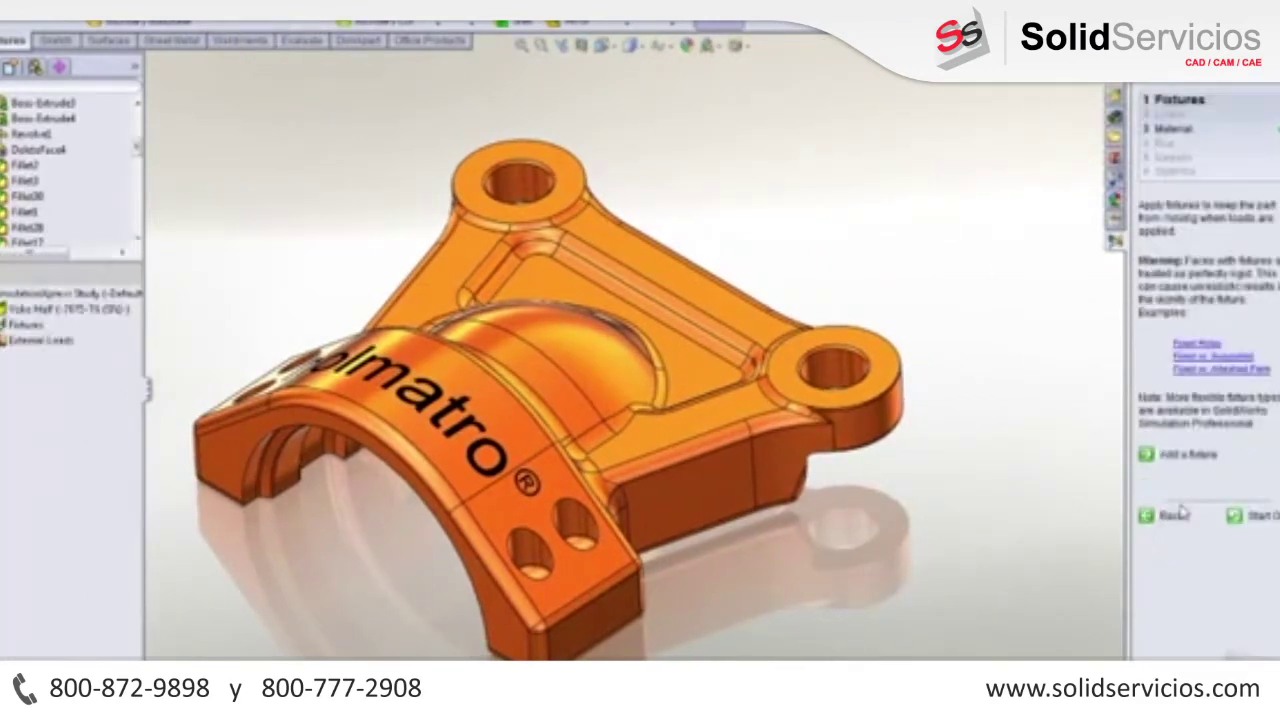
Add a fixed-geometry fixture to the faces inside the yoke's four bolt holes.
click(1172, 454)
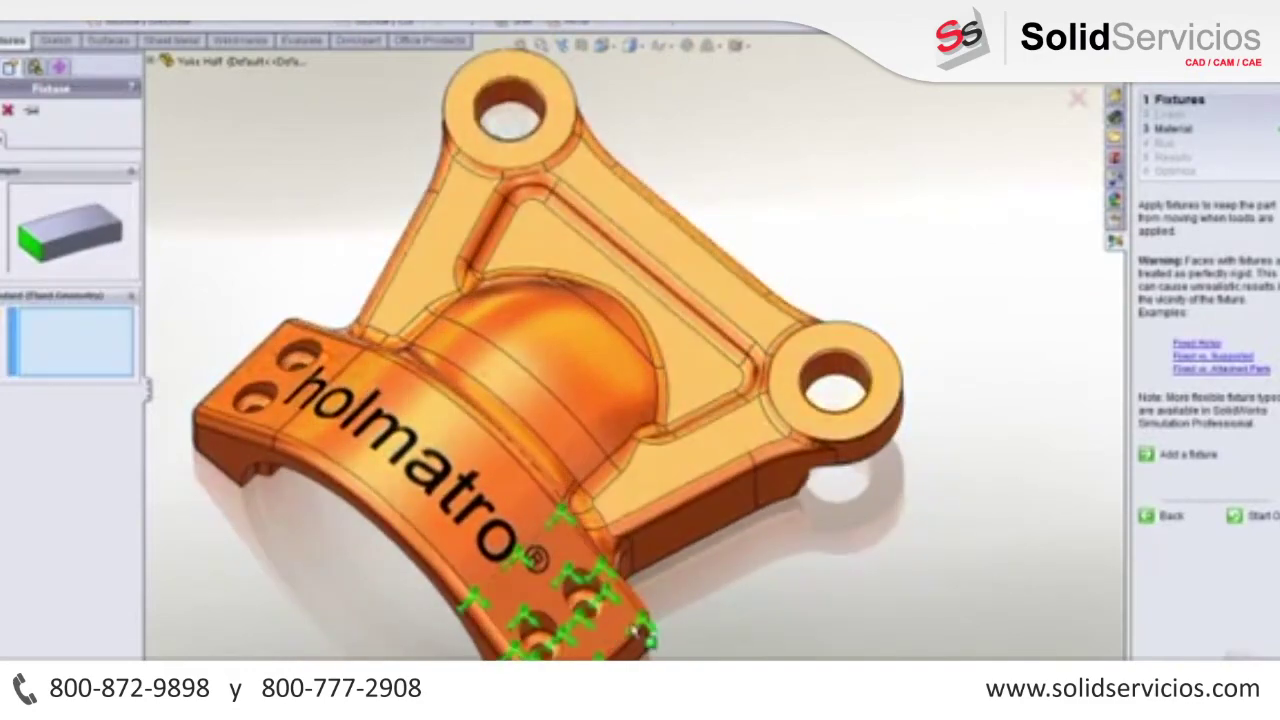
click(586, 617)
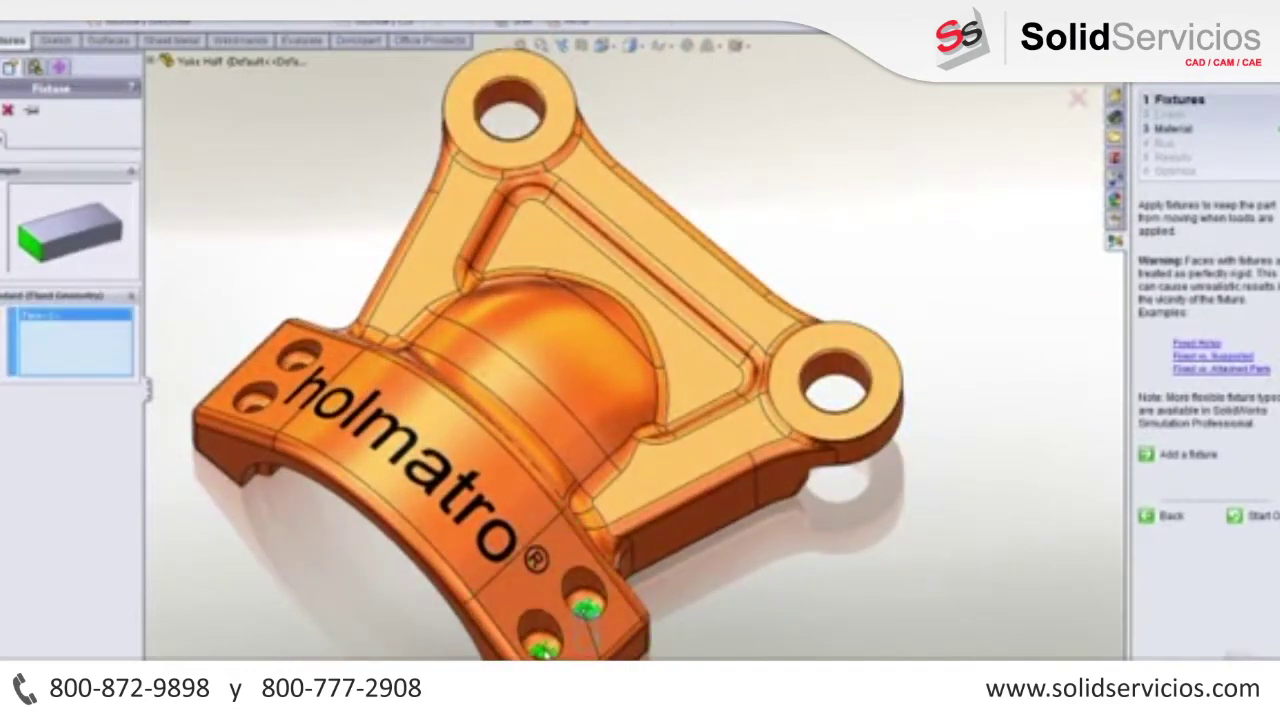
click(541, 643)
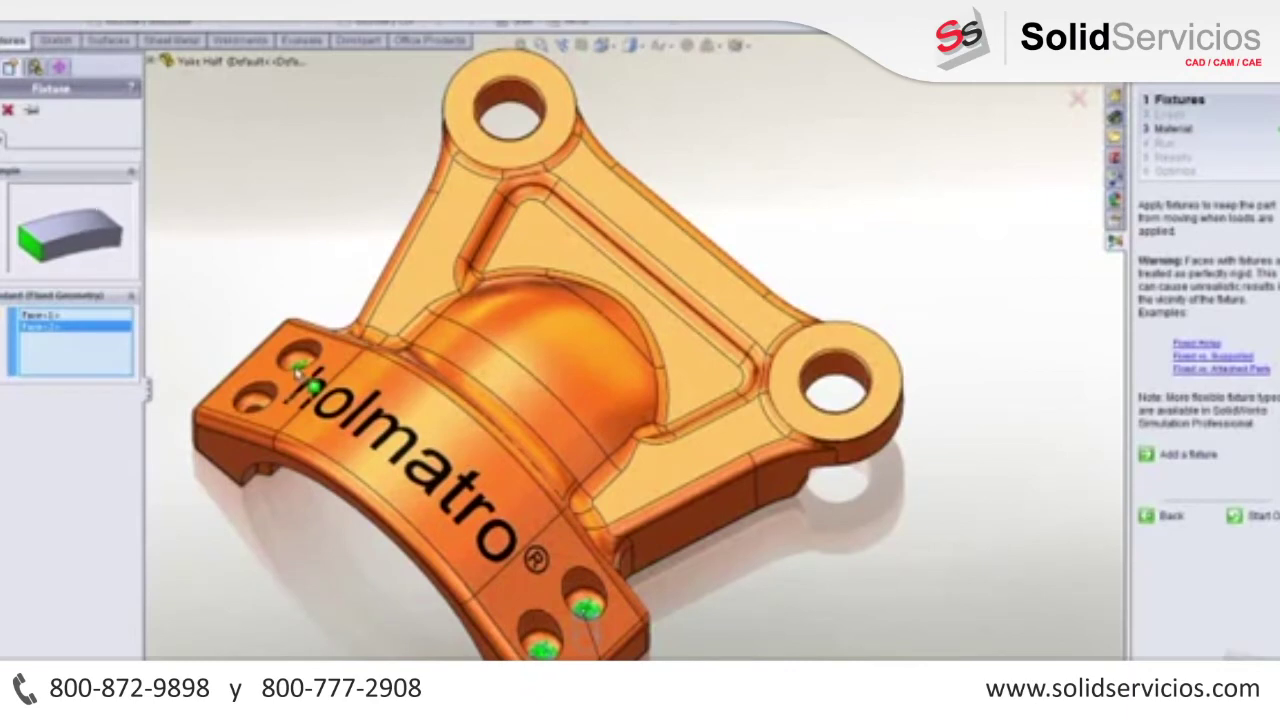
click(259, 400)
click(264, 428)
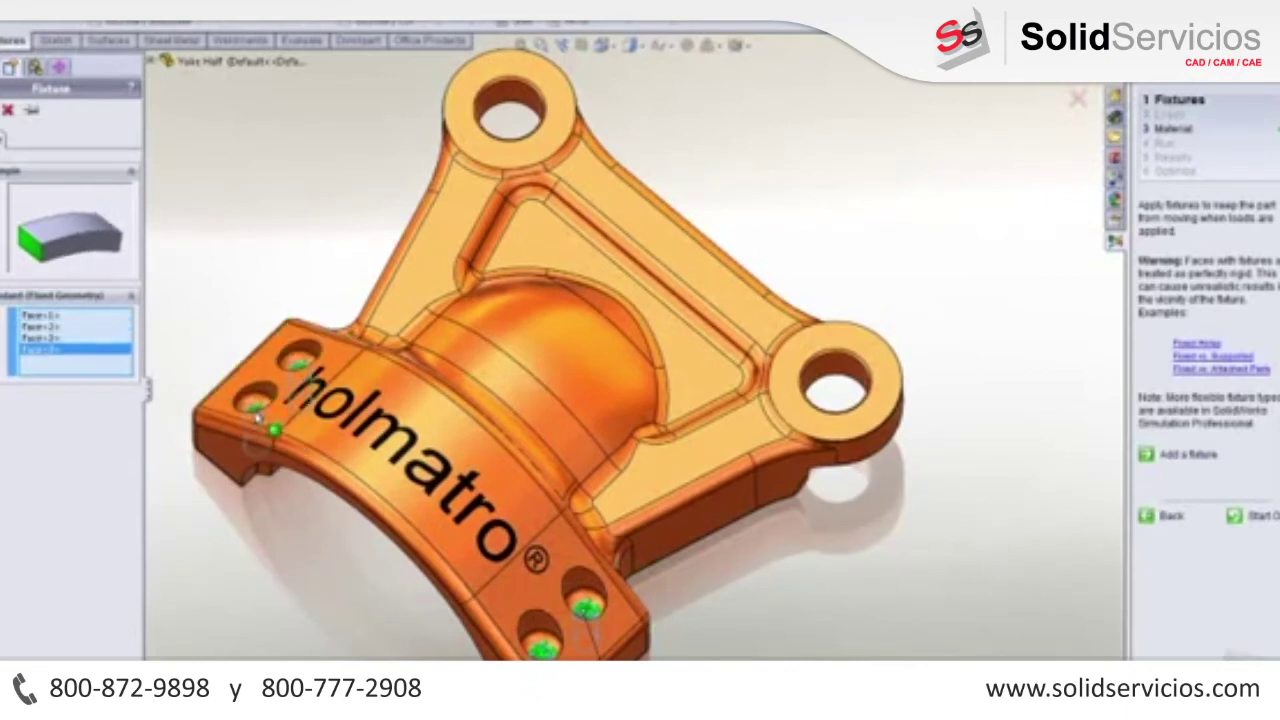
right_click(206, 340)
click(240, 395)
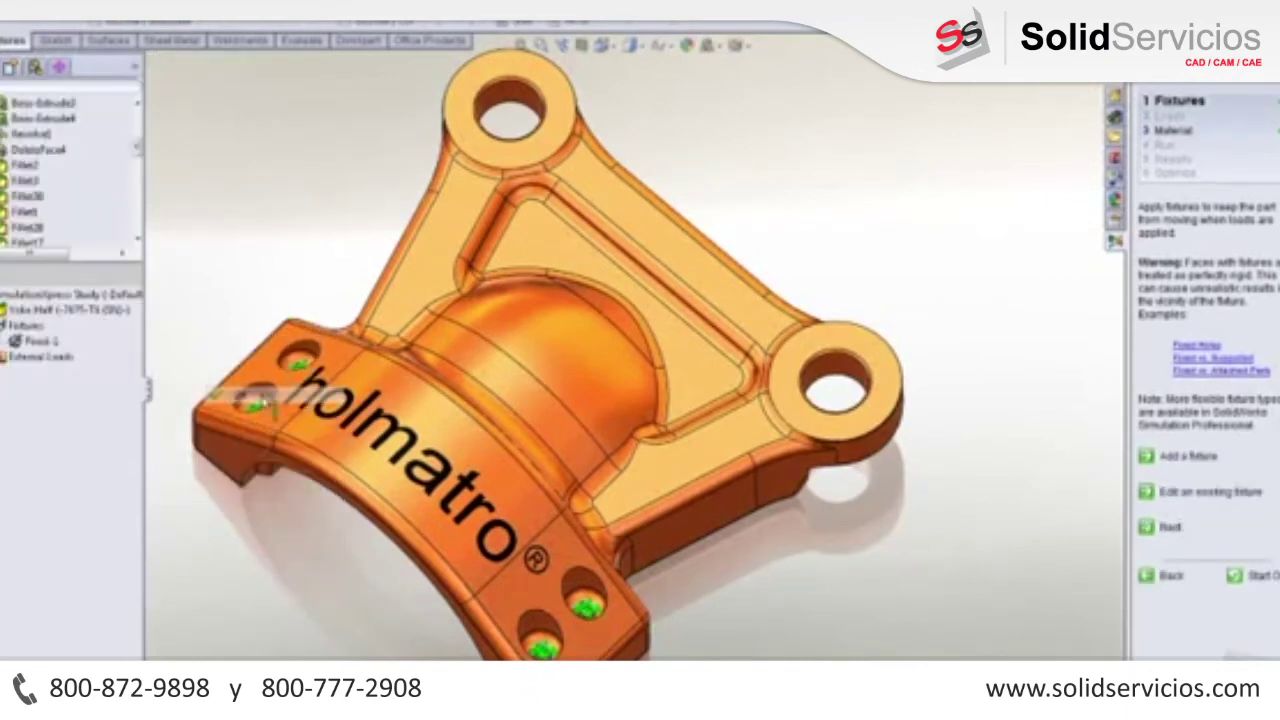
Apply a normal force per item to the underside faces of the yoke's two pivot lugs and proceed to the material stage.
middle_drag(985, 494, 1076, 346)
click(1169, 528)
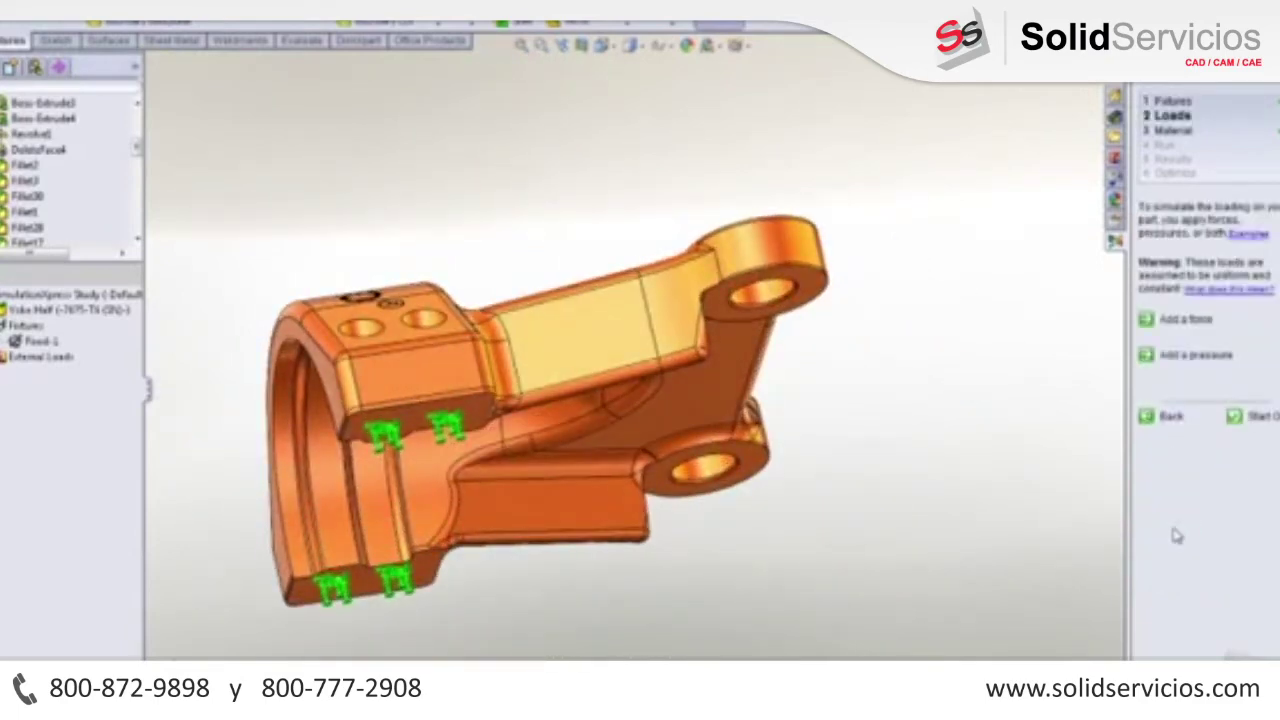
click(1172, 318)
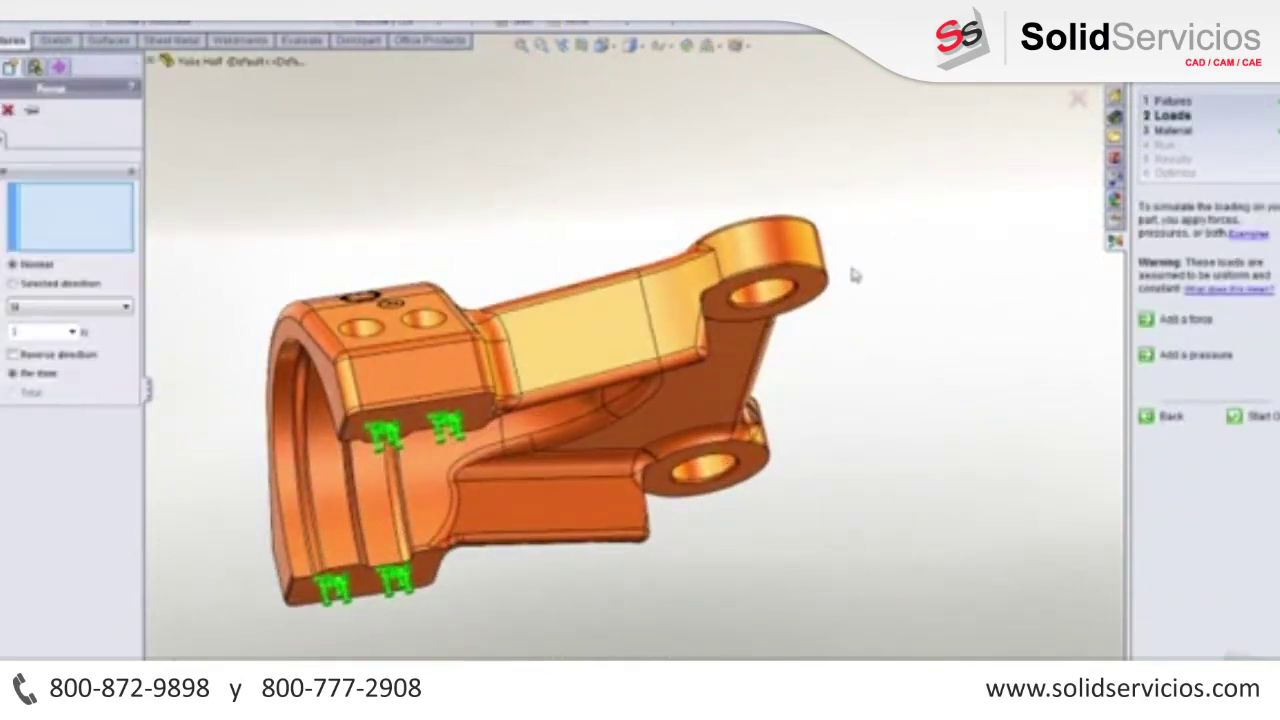
click(822, 282)
click(770, 455)
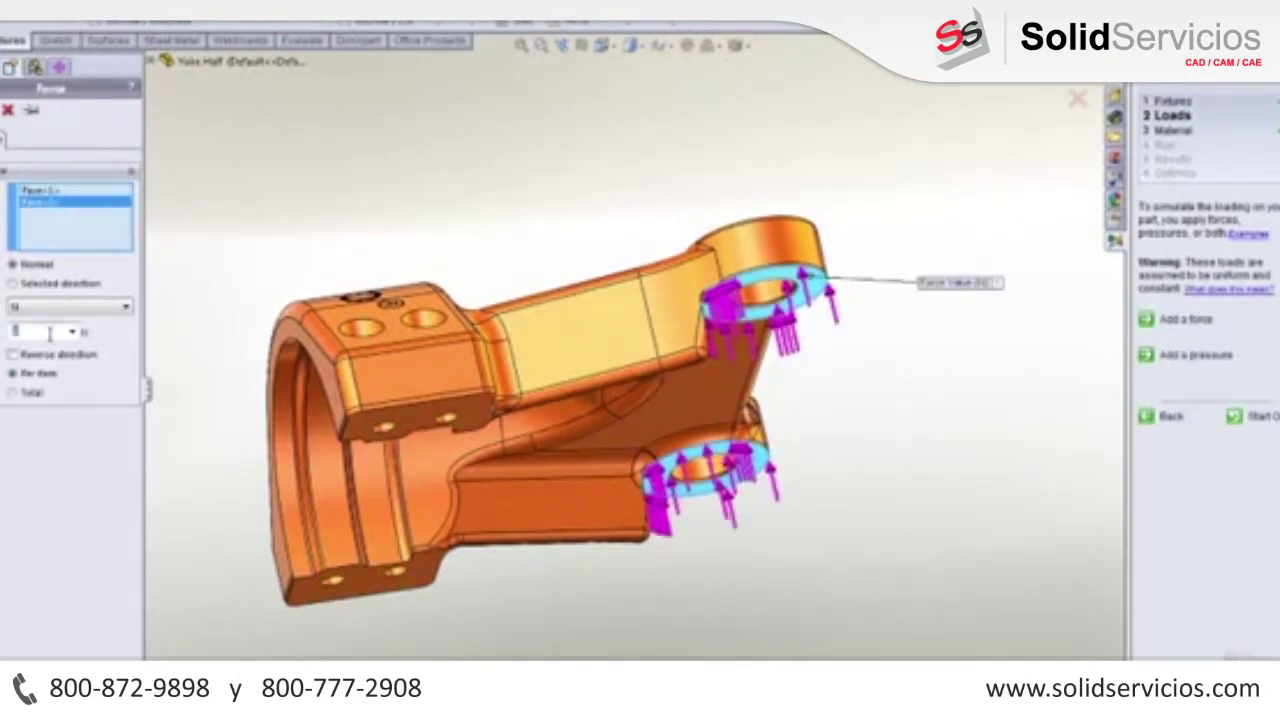
right_click(182, 355)
click(205, 403)
middle_drag(782, 453, 981, 515)
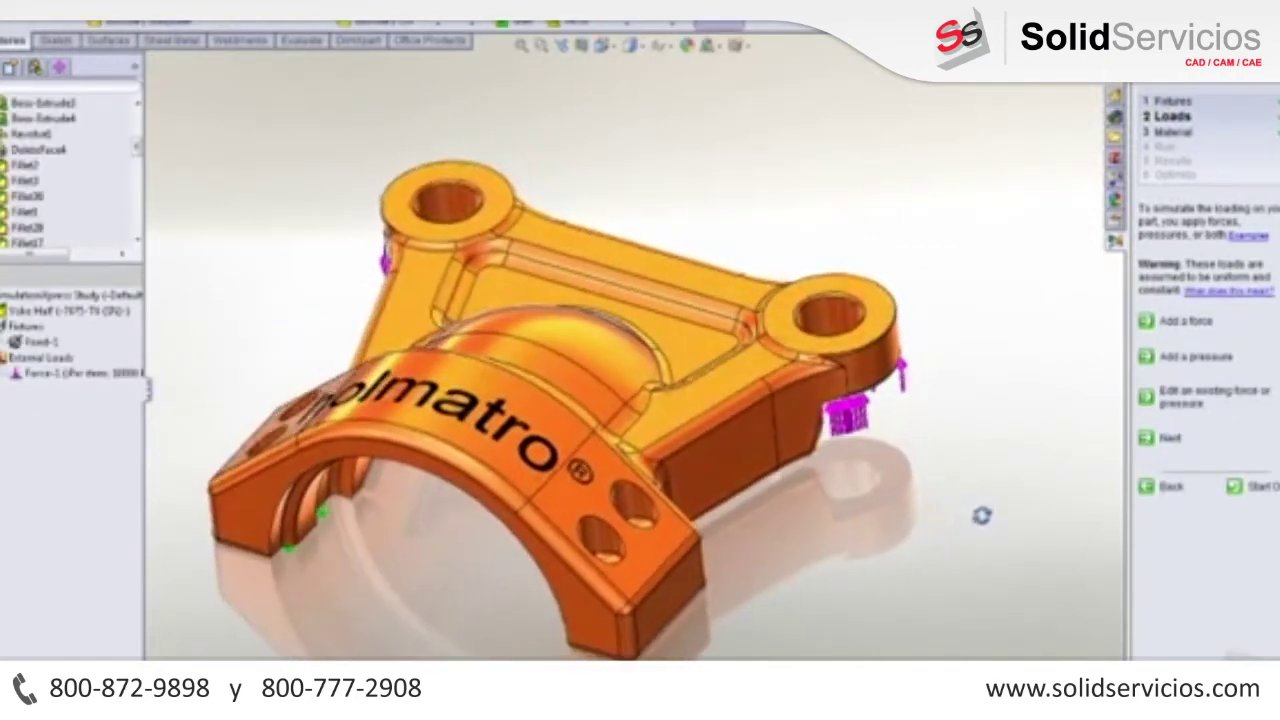
click(1170, 440)
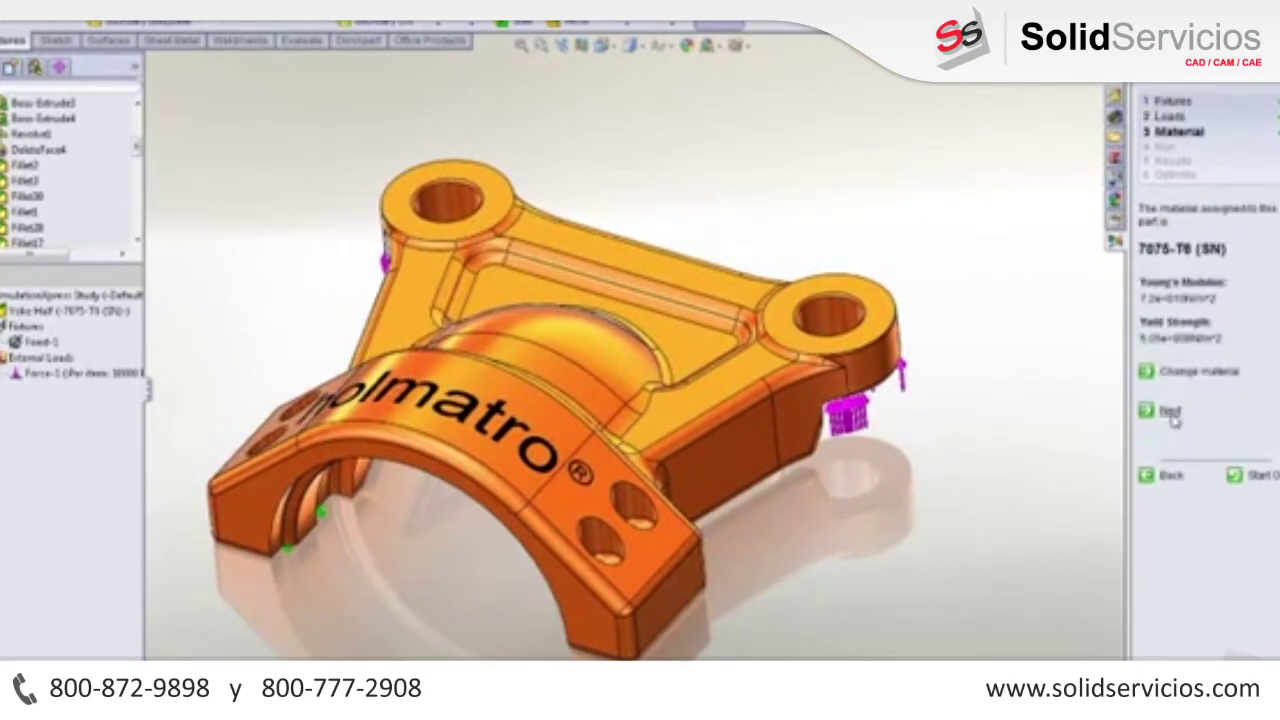
Run the SimulationXpress analysis of the yoke half with the assigned 7075-T6 (SN) material and accept the deformation to reach the results.
click(1170, 412)
click(1185, 324)
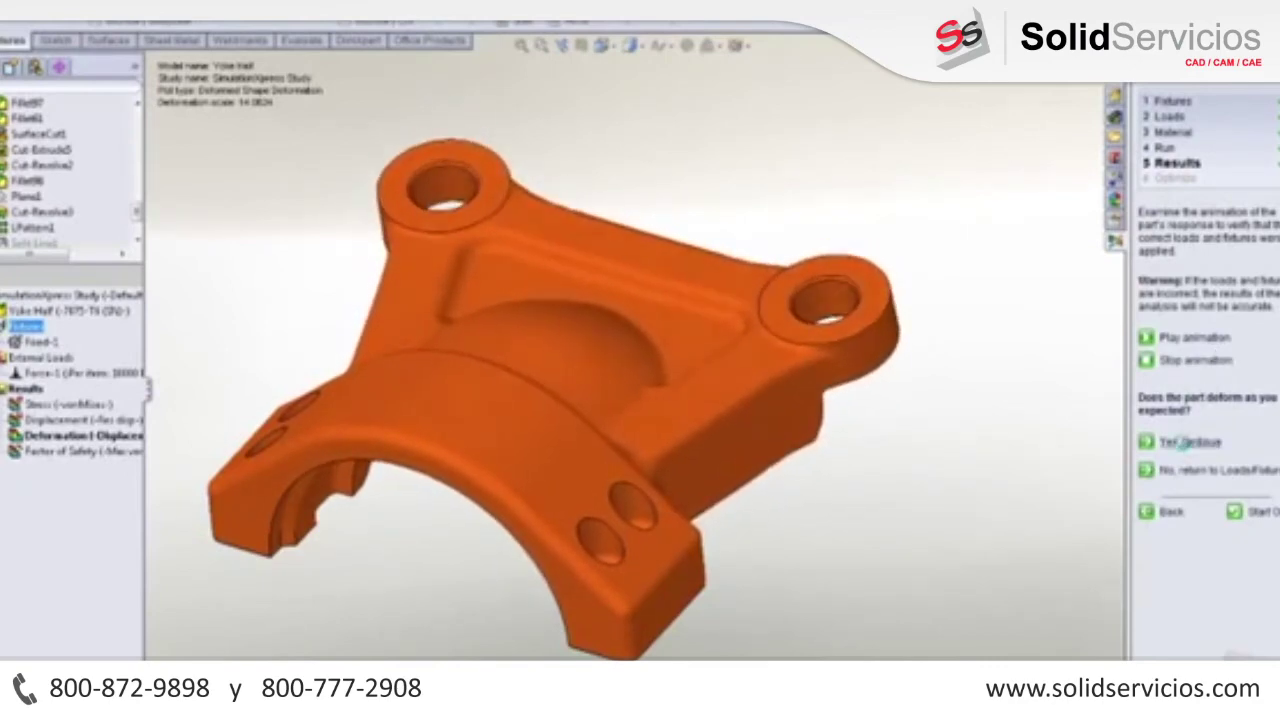
click(1188, 441)
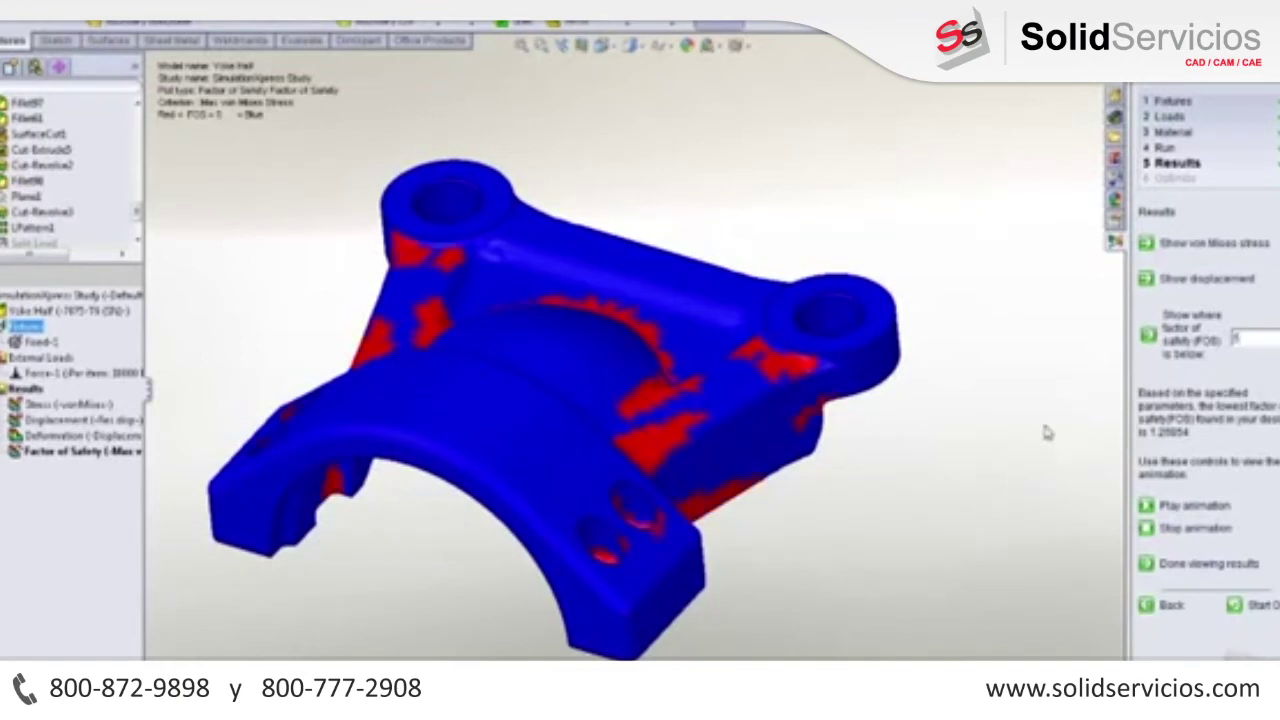
Examine the yoke half's factor-of-safety distribution, including its underside areas, and show its von Mises stress and displacement plots.
middle_drag(922, 528, 917, 487)
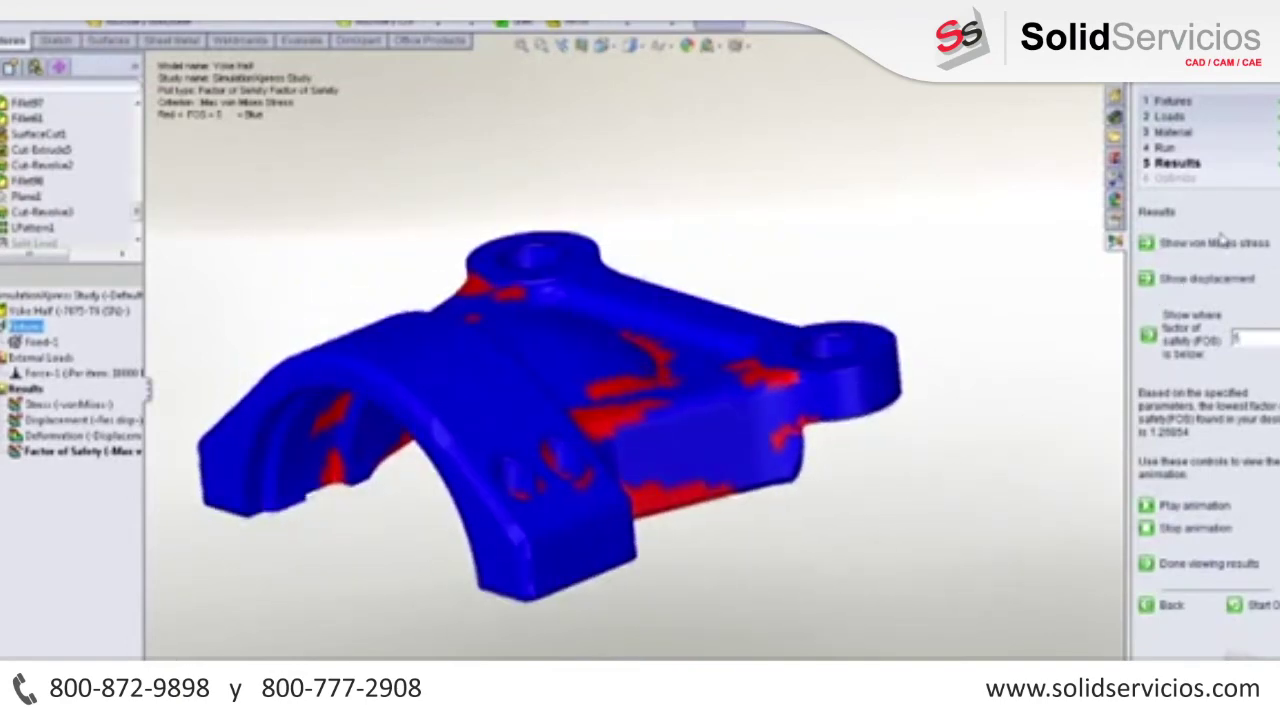
click(1218, 240)
mouse_move(806, 503)
middle_down()
mouse_move(665, 469)
mouse_move(808, 526)
middle_up()
click(1210, 280)
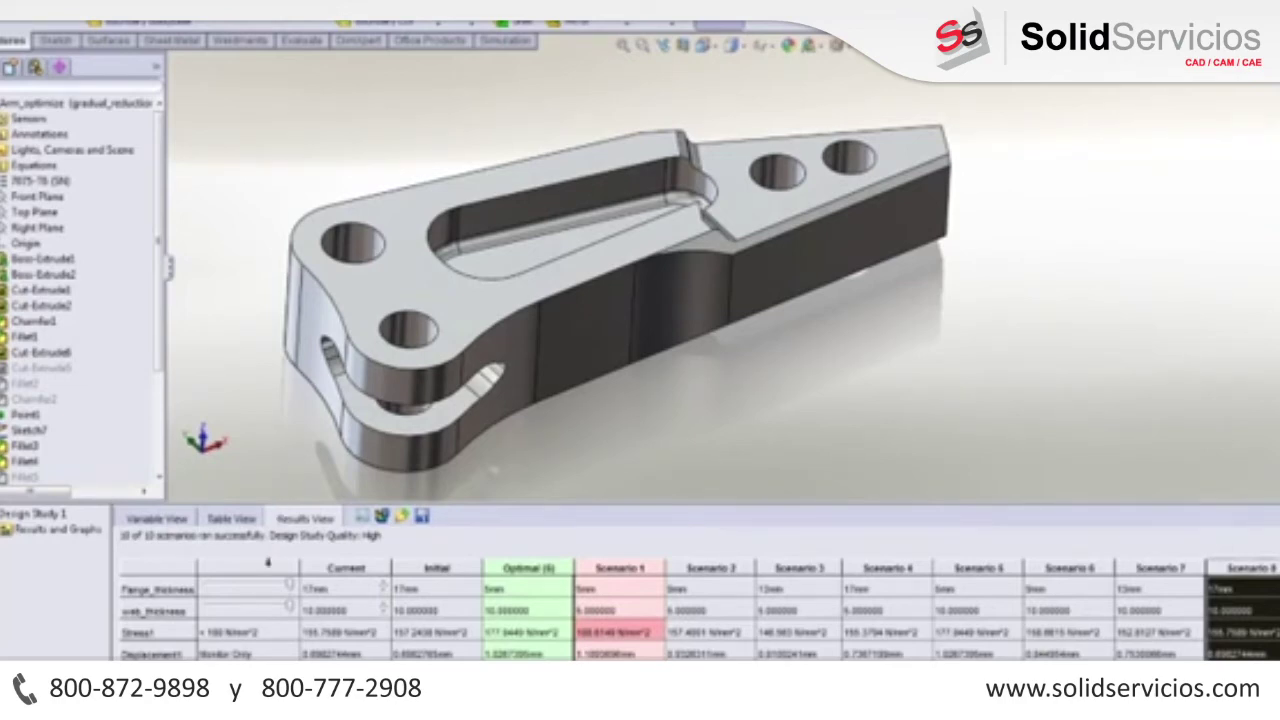
Step the arm design study's Flange_thickness down through 13 mm and 9 mm to 5 mm to preview the geometry.
click(260, 589)
click(237, 589)
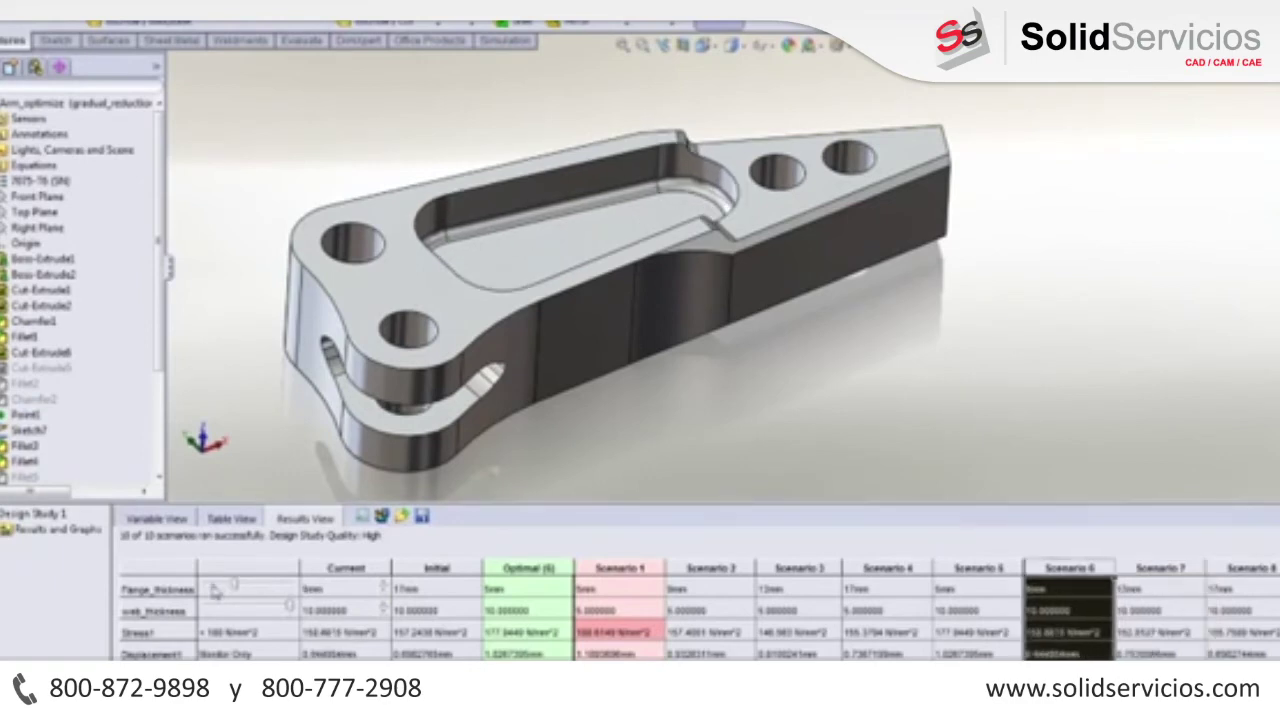
click(212, 591)
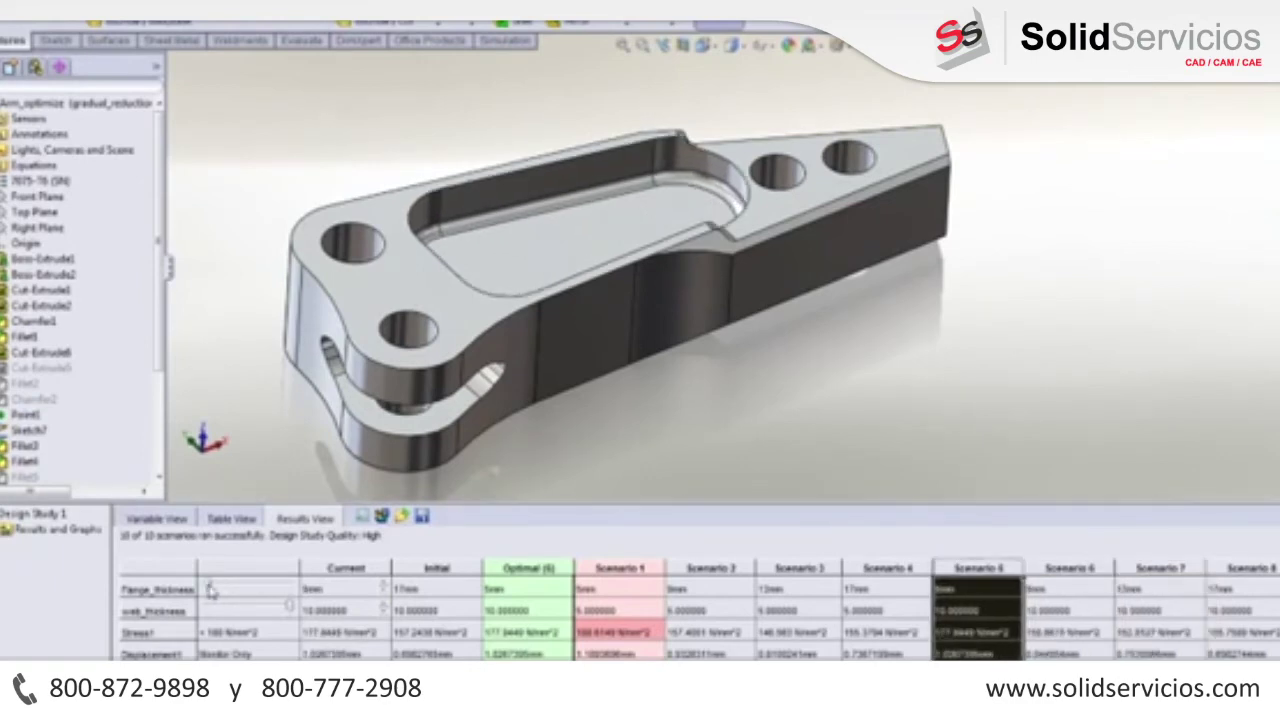
Expand the design study's results, select the Initial scenario and display its Stress1 plot on the arm.
click(5, 530)
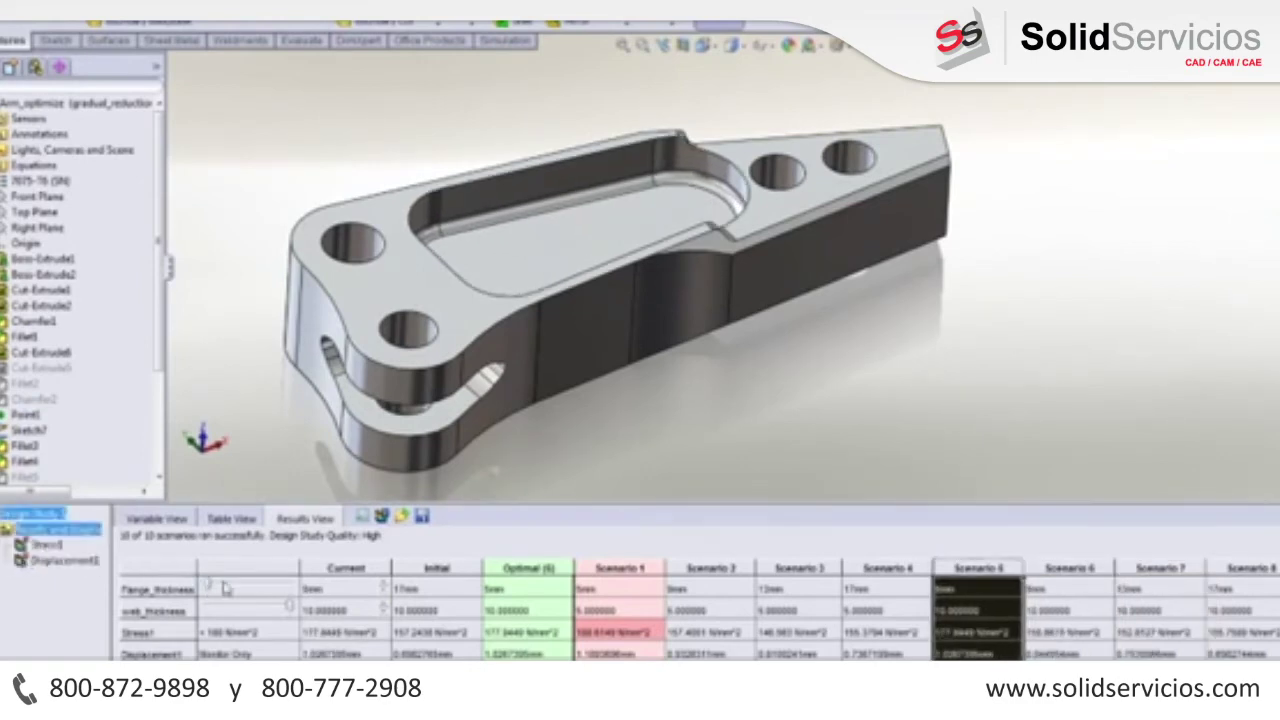
click(437, 585)
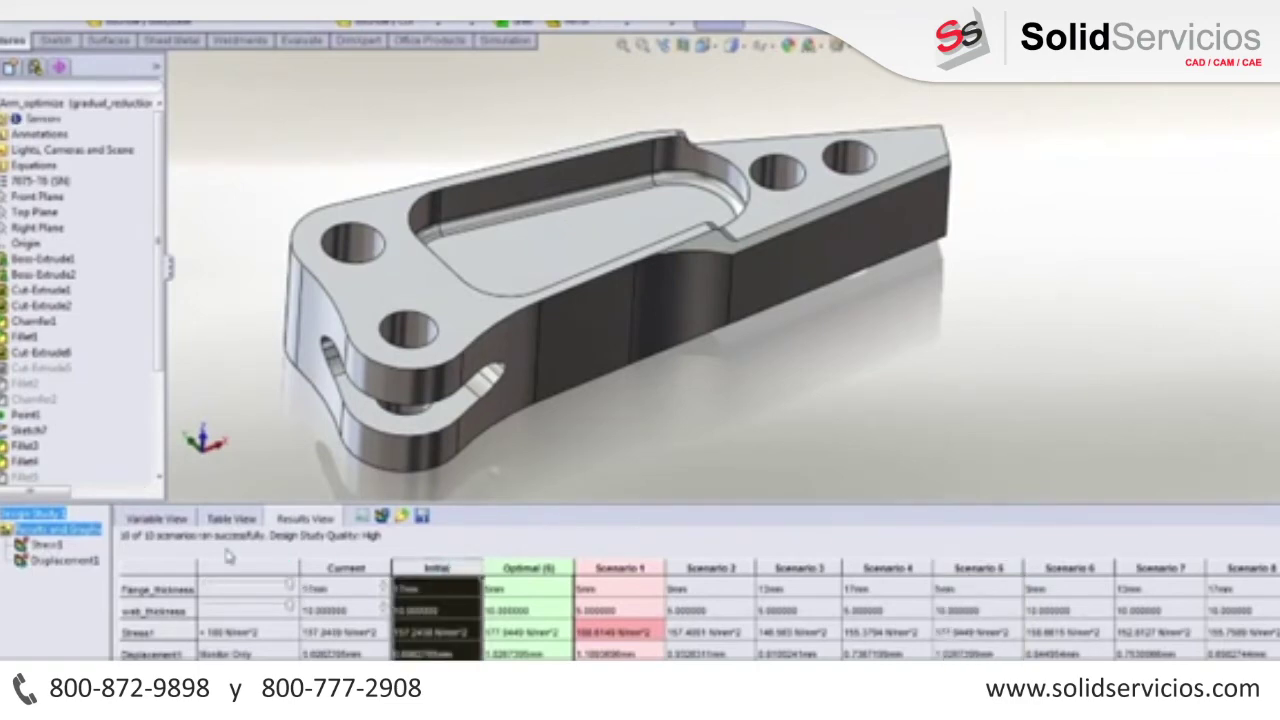
double_click(45, 545)
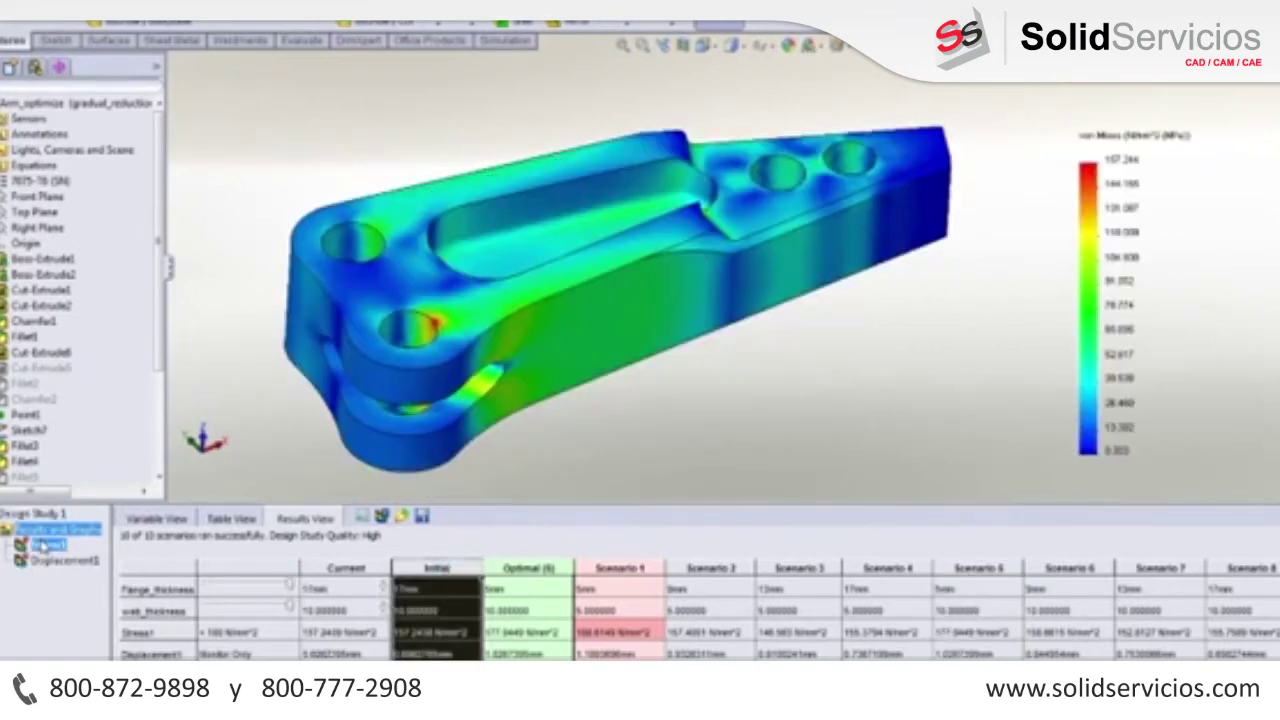
Compare the arm's stress plots while reducing Flange_thickness to 13 mm, 9 mm and the smallest value.
click(268, 592)
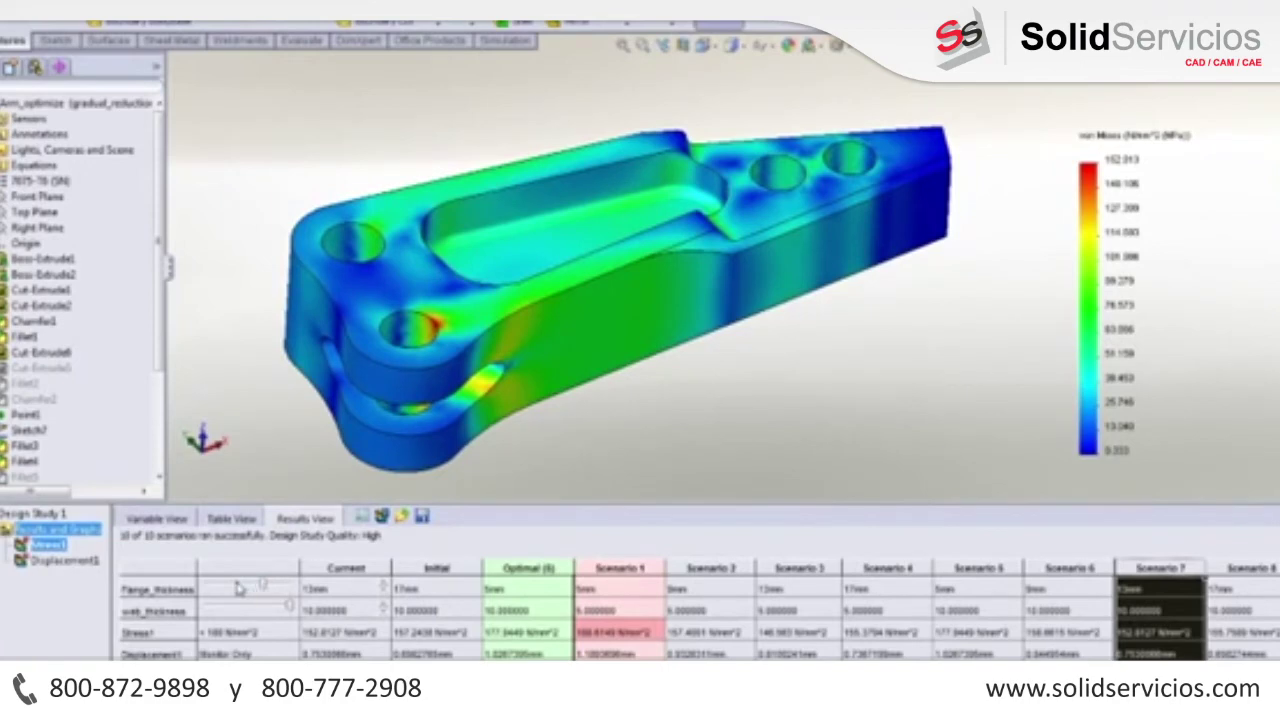
click(238, 589)
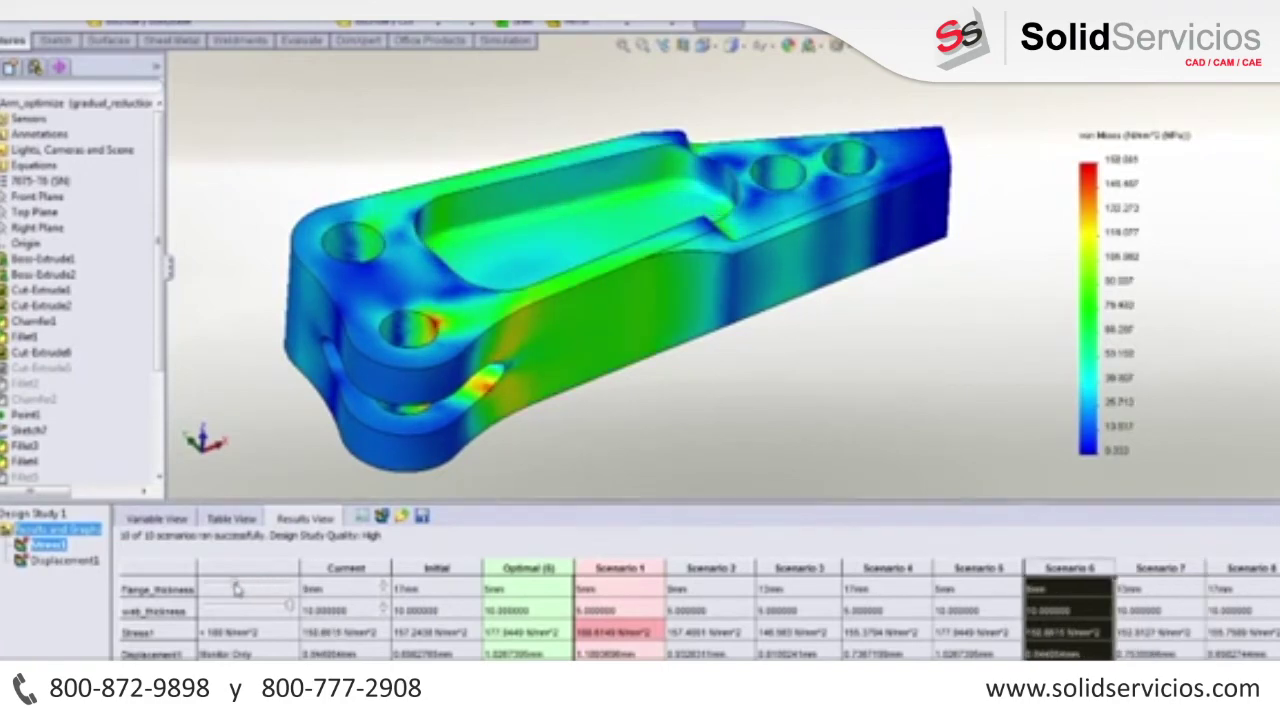
click(213, 590)
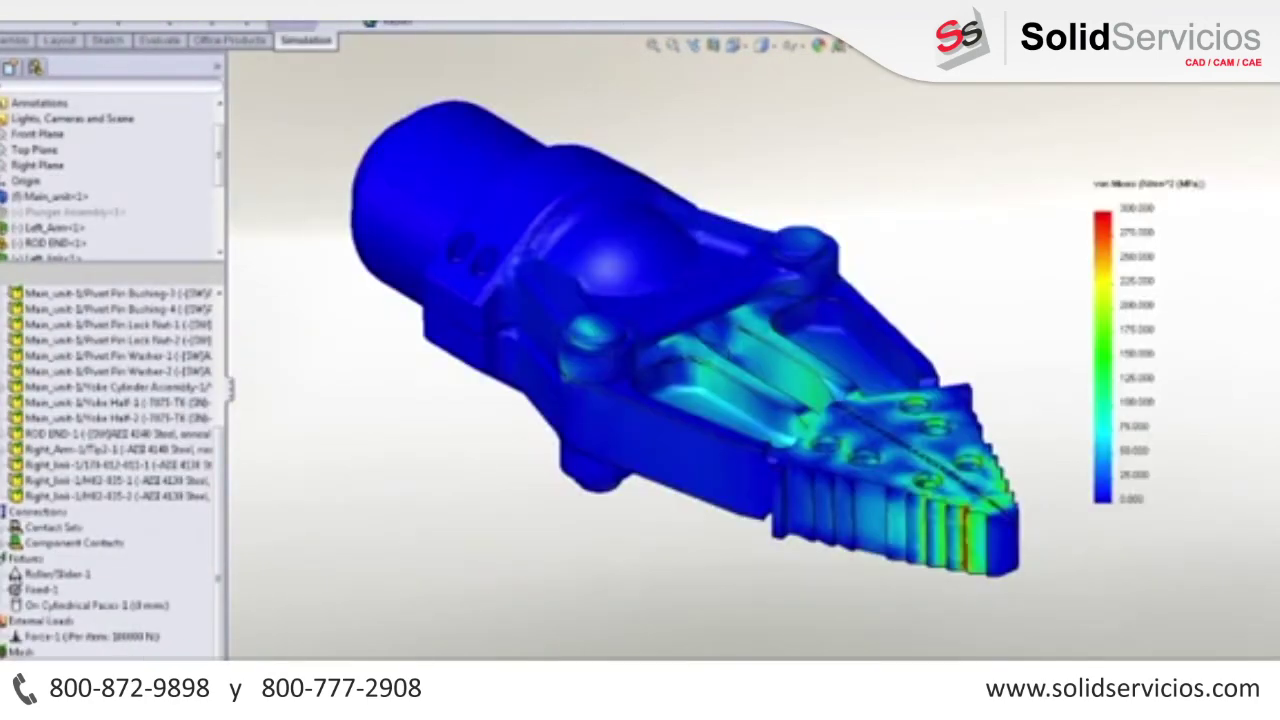
Inspect the spreader assembly's von Mises stress plot and open its section clipping settings for the Top Plane cut.
middle_drag(572, 657, 566, 690)
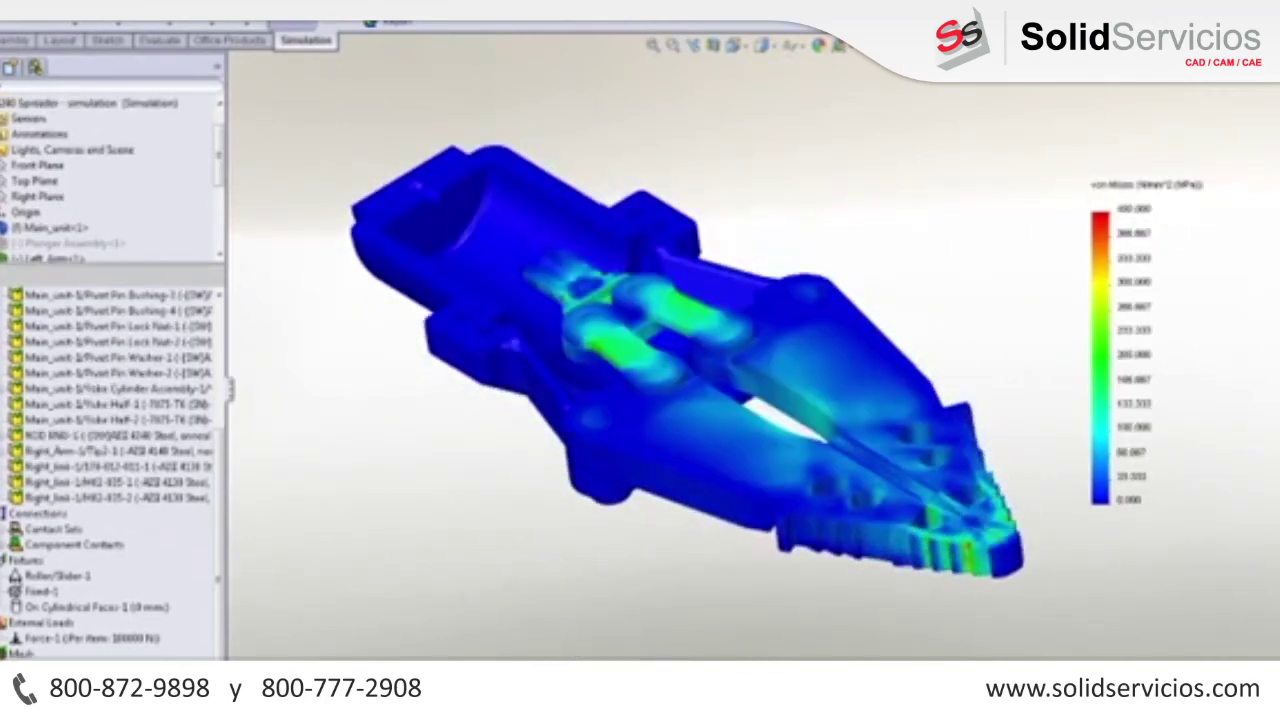
right_click(108, 416)
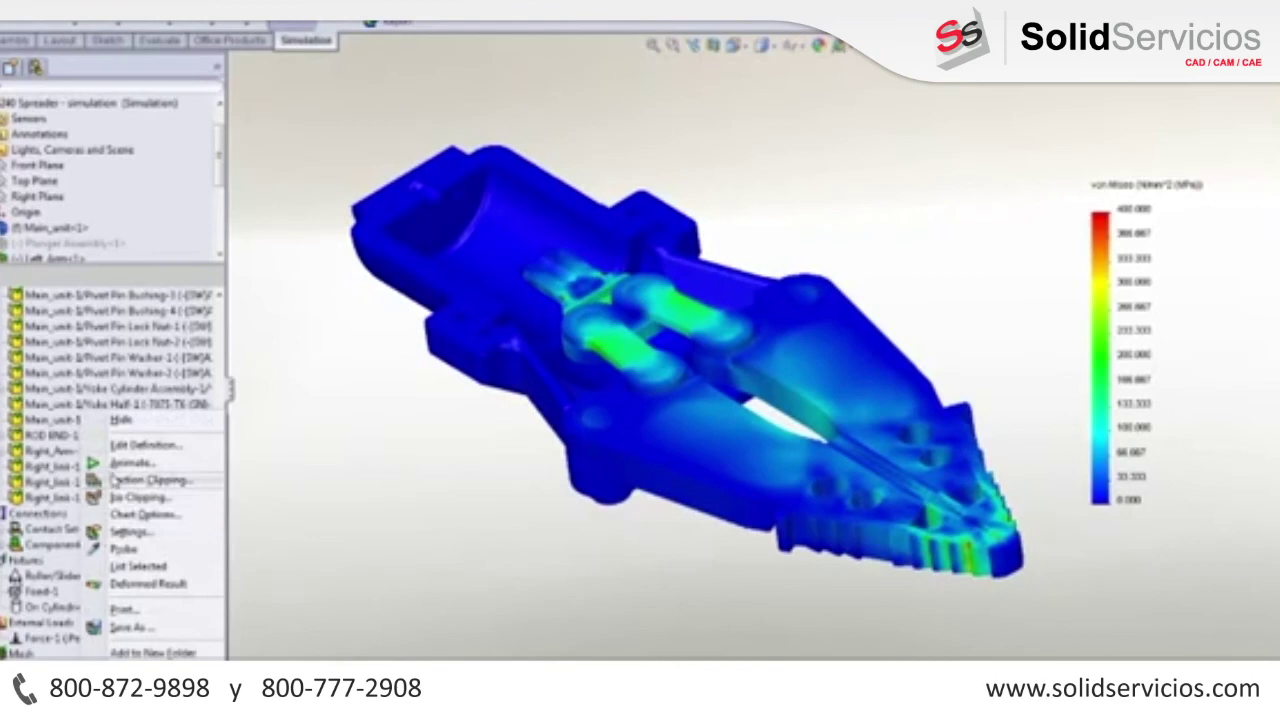
click(116, 482)
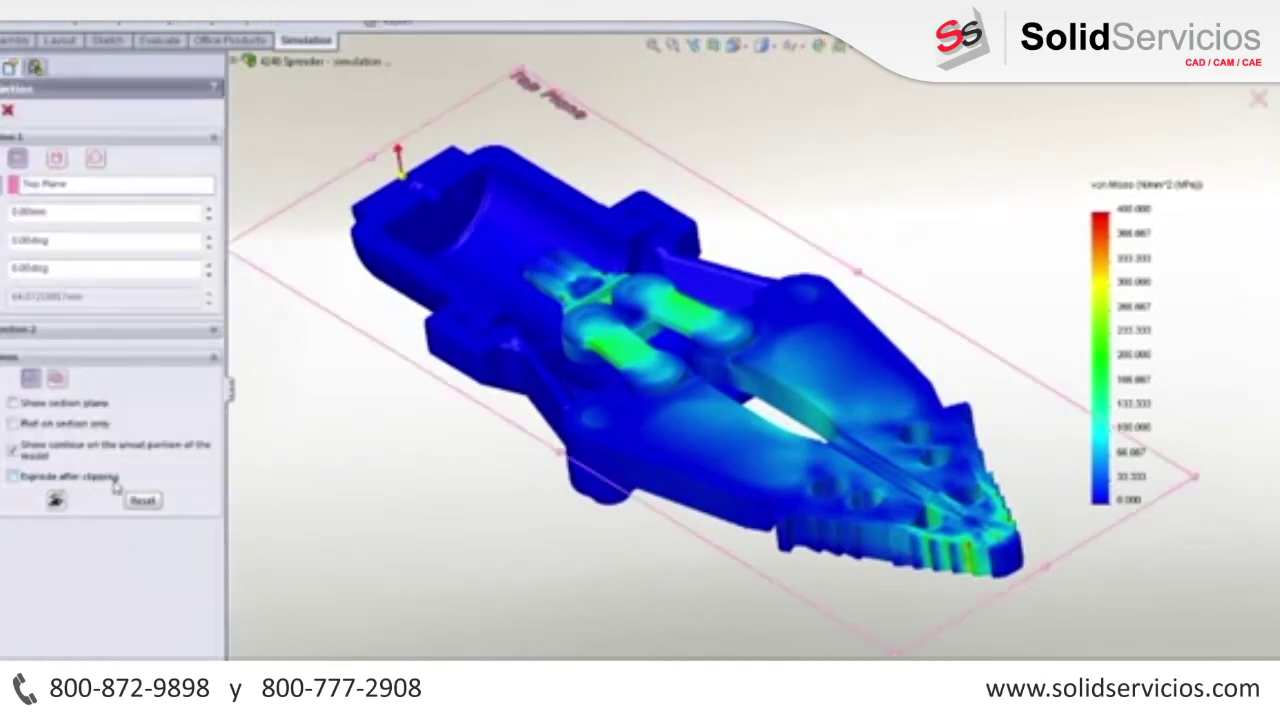